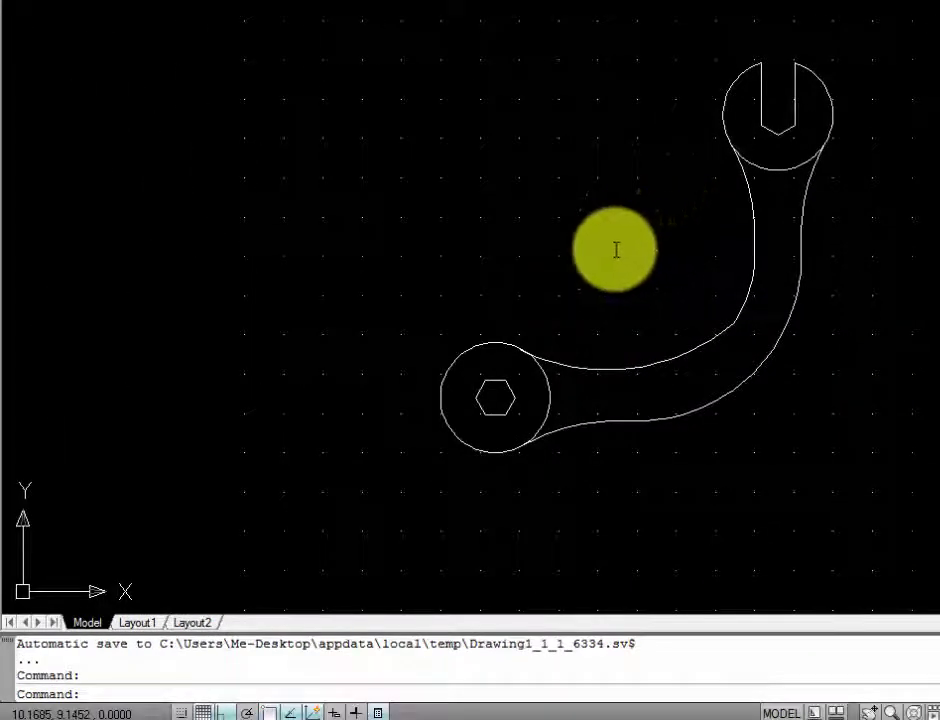
Step: Undo the most recent step of the finished wrench drawing
click(615, 692)
Step: Undo the remaining wrench steps and set the drawing limits from 0,0 to 20,20
key(ctrl+z)
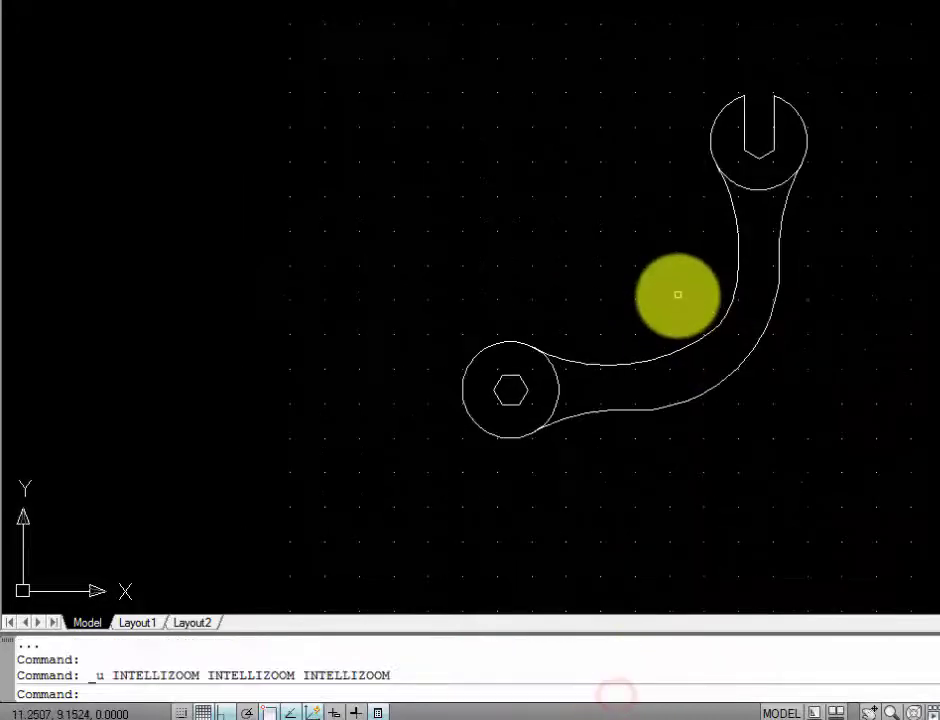
key(ctrl+z)
key(ctrl+z)
key(ctrl+z)
key(ctrl+z)
key(ctrl+z)
key(ctrl+z)
key(ctrl+z)
key(ctrl+z)
key(ctrl+z)
key(ctrl+z)
key(ctrl+z)
key(ctrl+z)
text(limits)
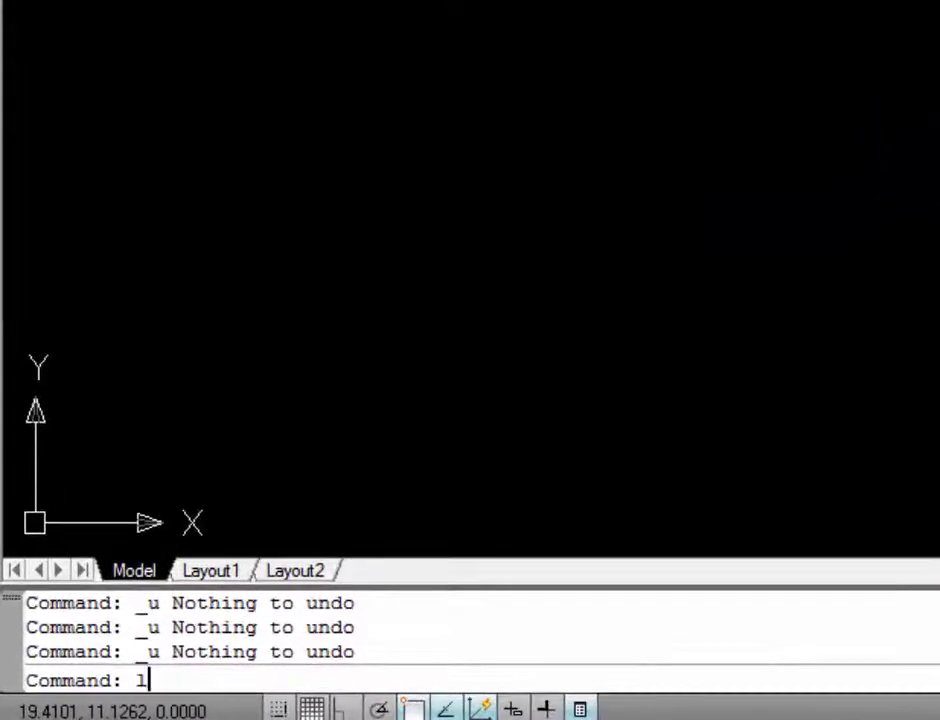
key(Return)
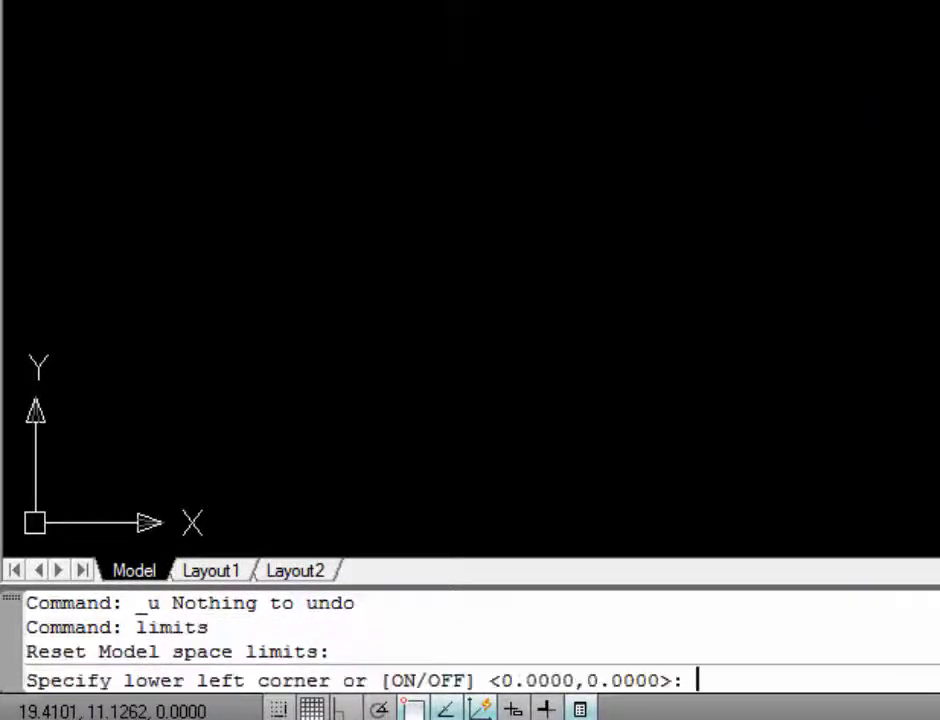
key(Return)
text(20,2)
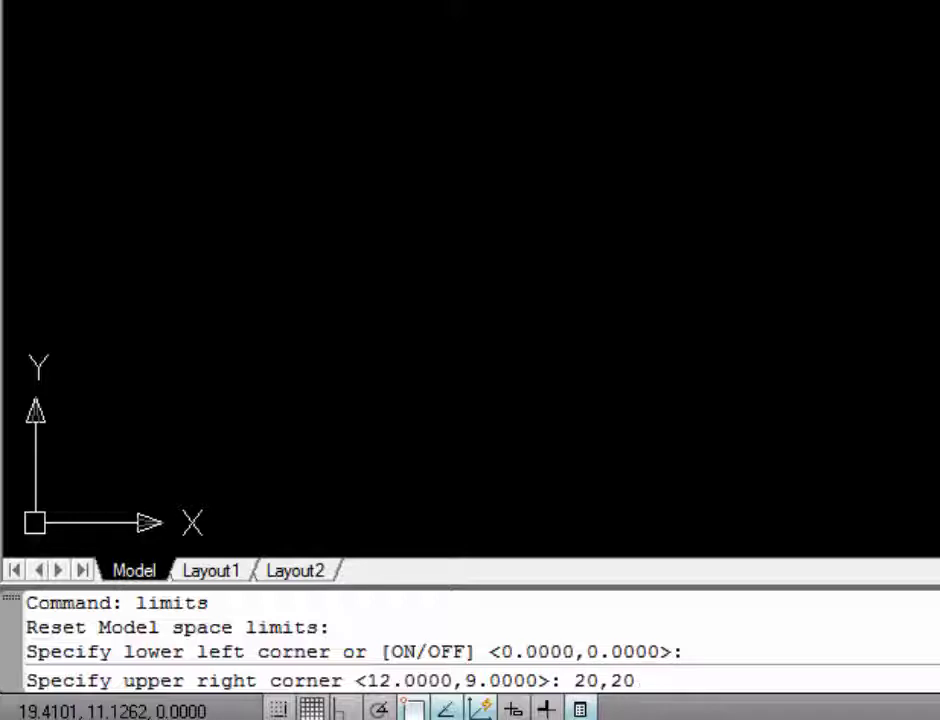
key(Return)
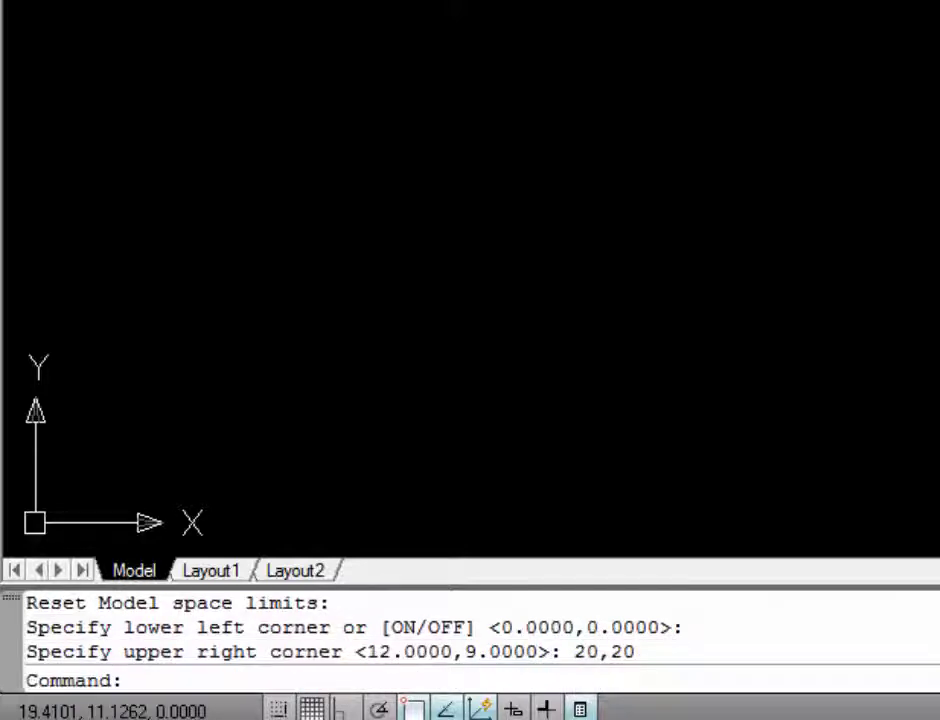
Step: Set the grid spacing to 1 and zoom to show the whole drawing area
text(grid)
key(Return)
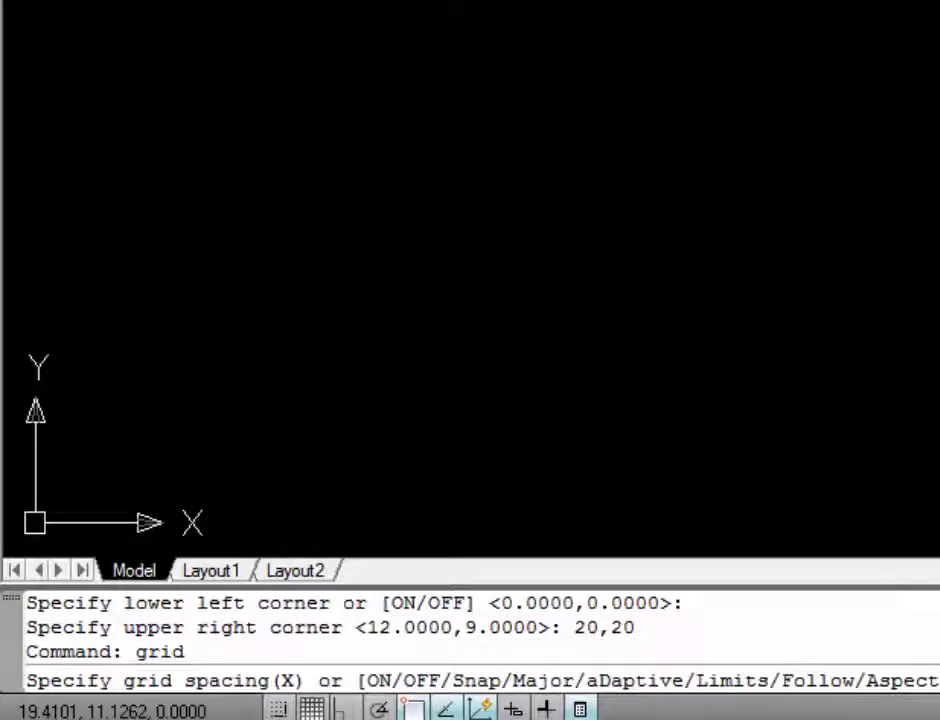
text(1)
key(Return)
text(z)
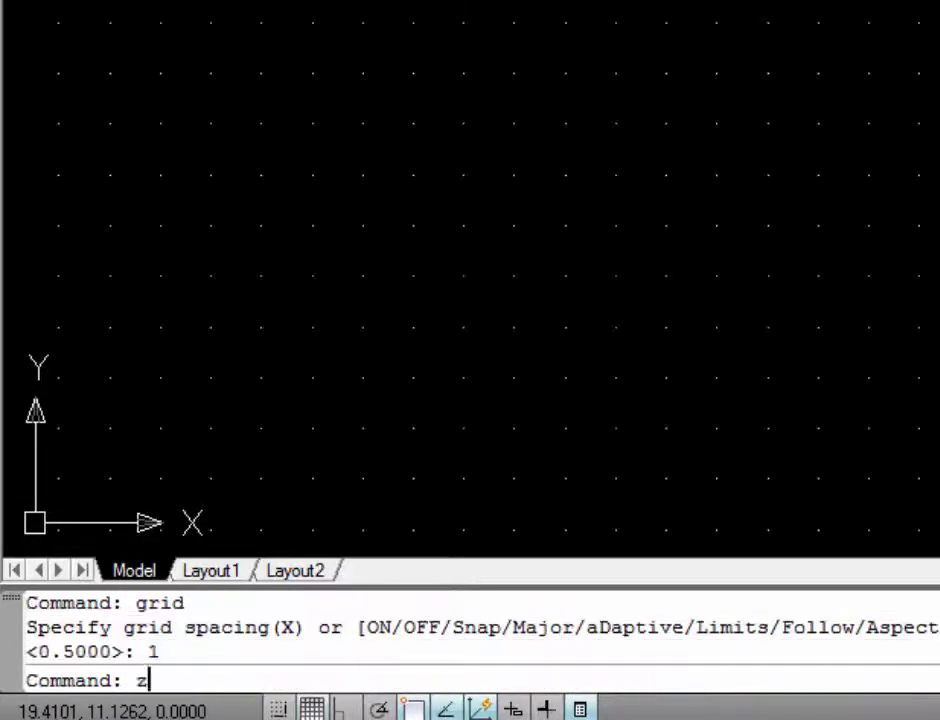
key(Return)
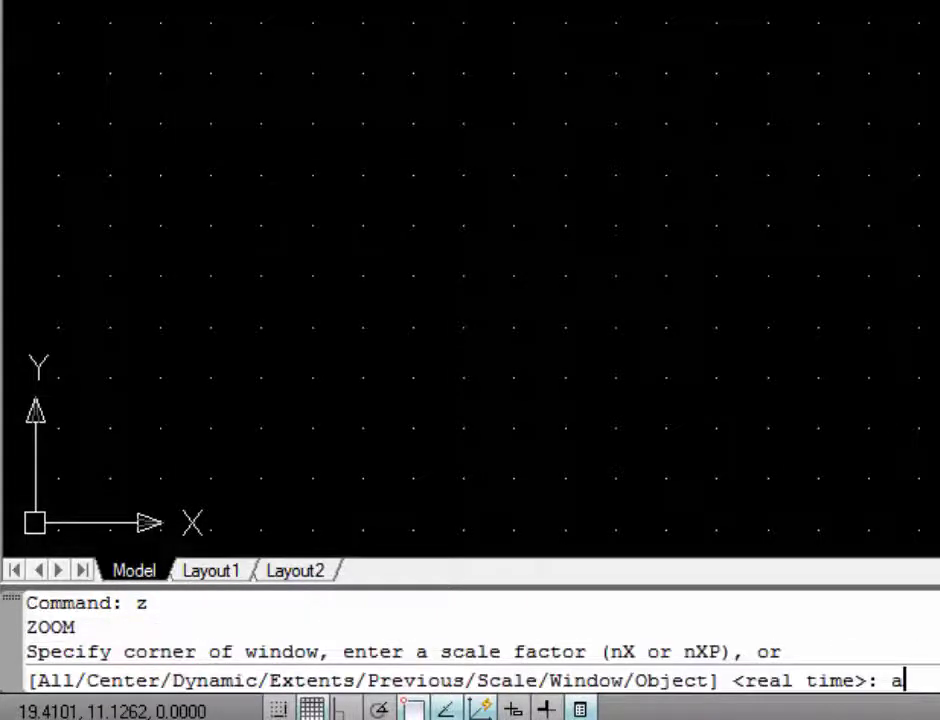
key(Return)
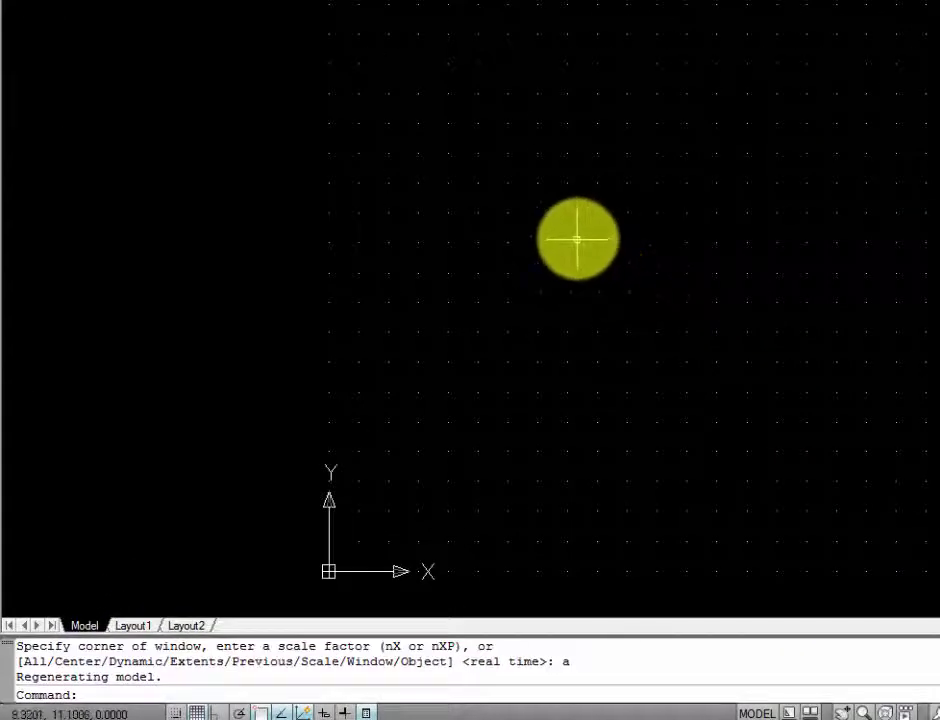
Step: Draw an inner circle of radius 3 and an outer circle of radius 4.2, both centred at 10,10
text(c)
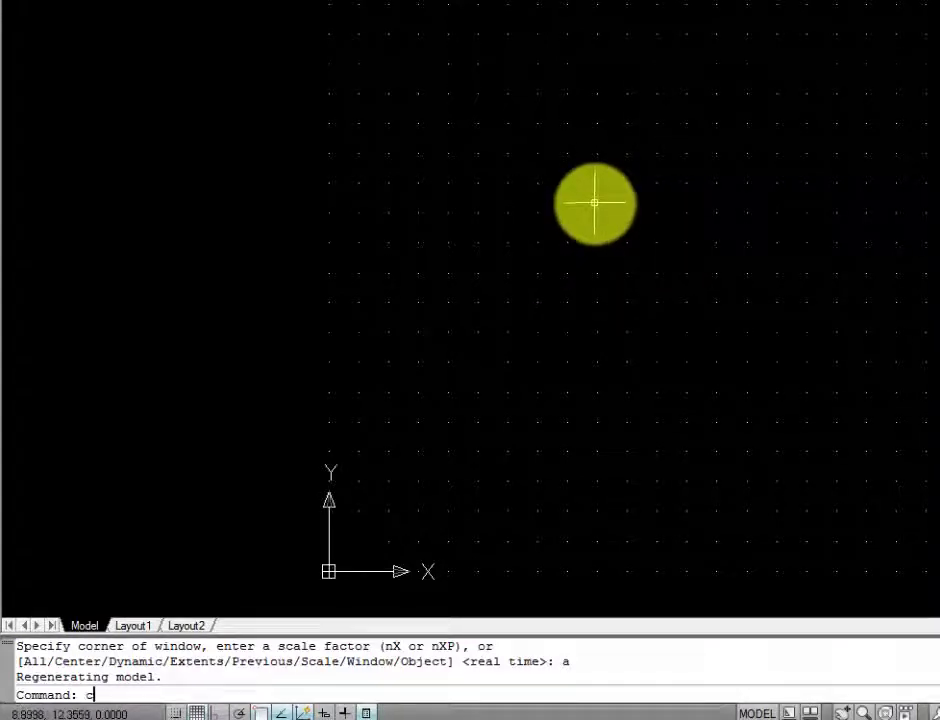
key(Return)
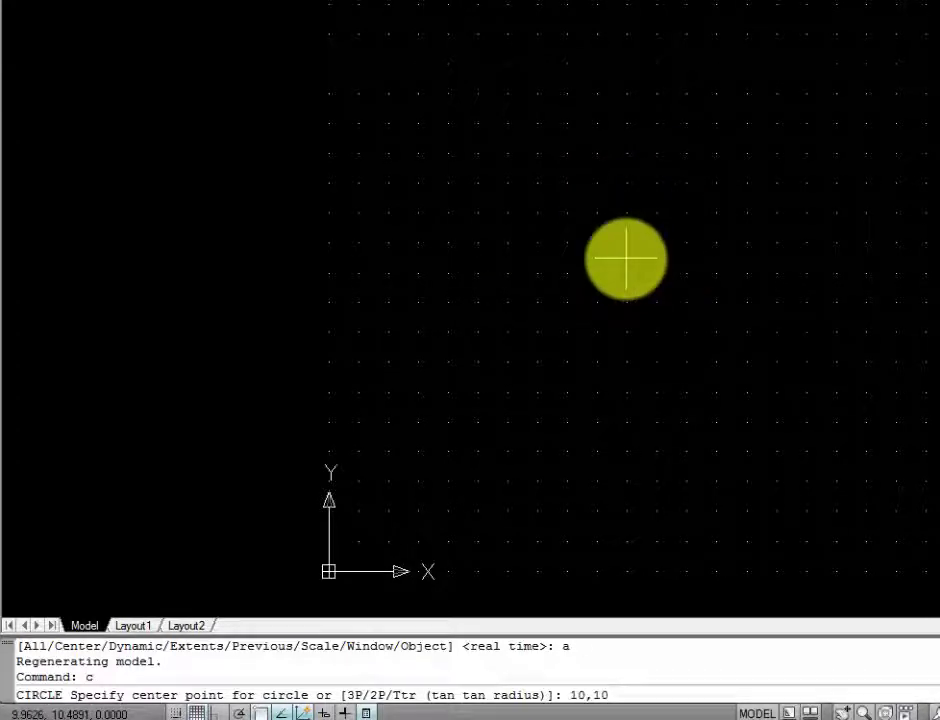
key(Return)
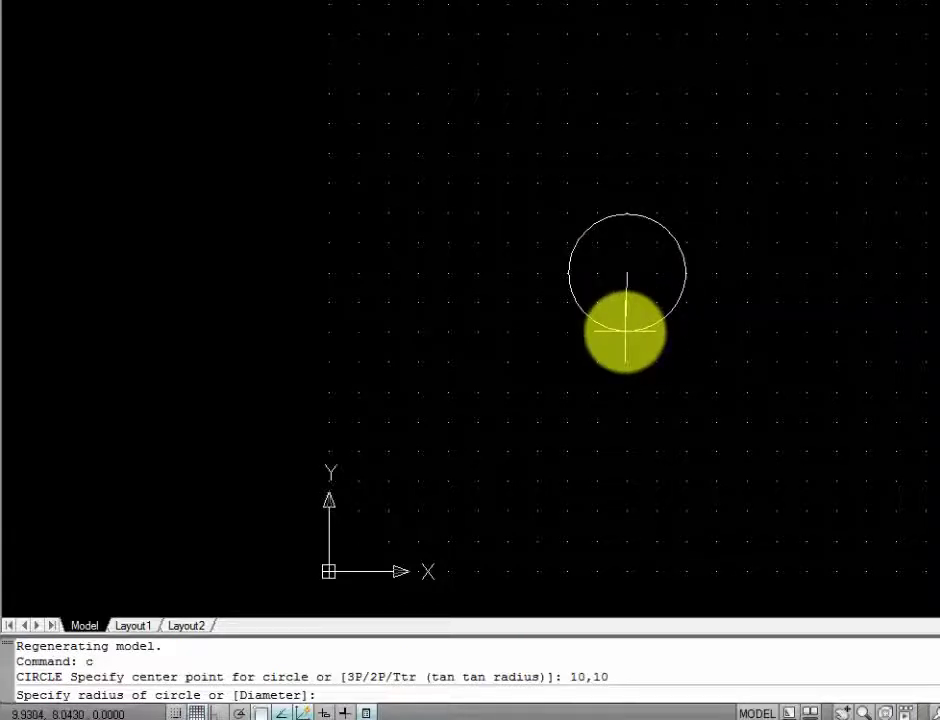
text(3)
key(Return)
text(c)
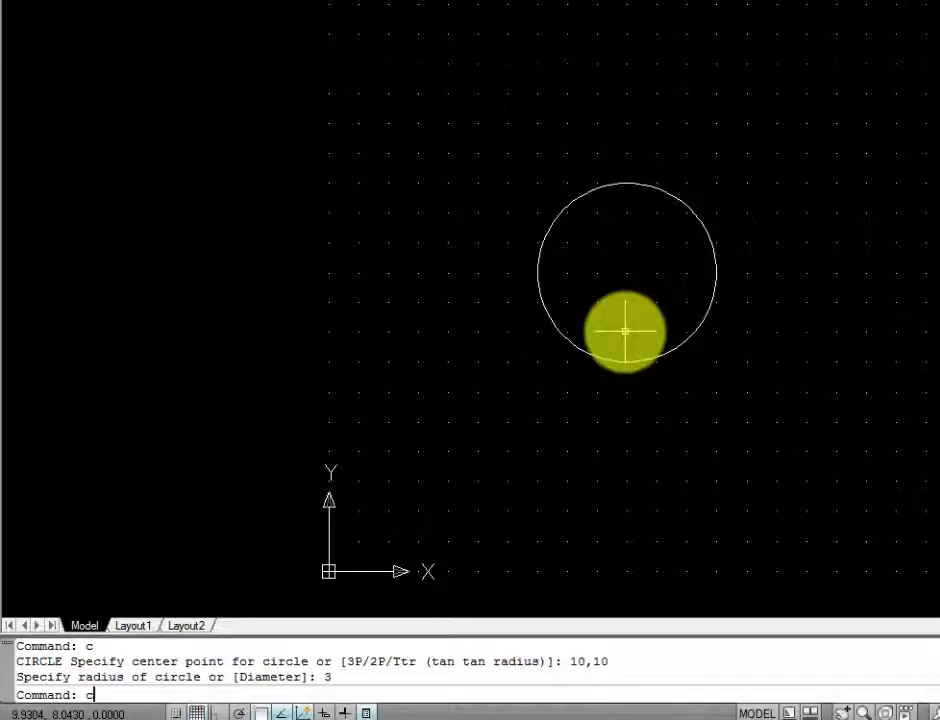
key(Return)
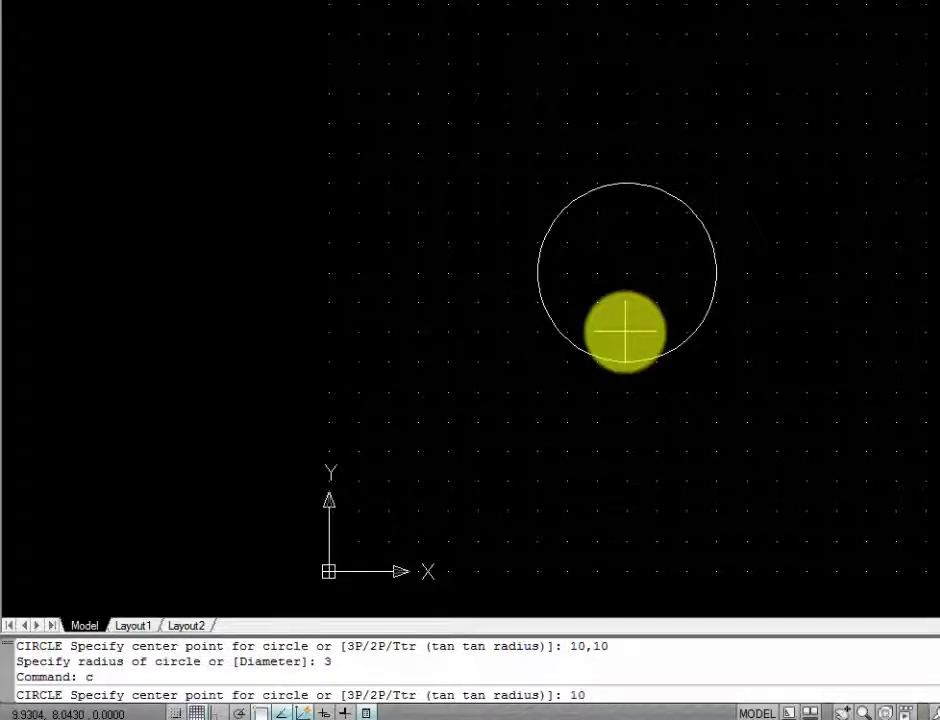
key(Return)
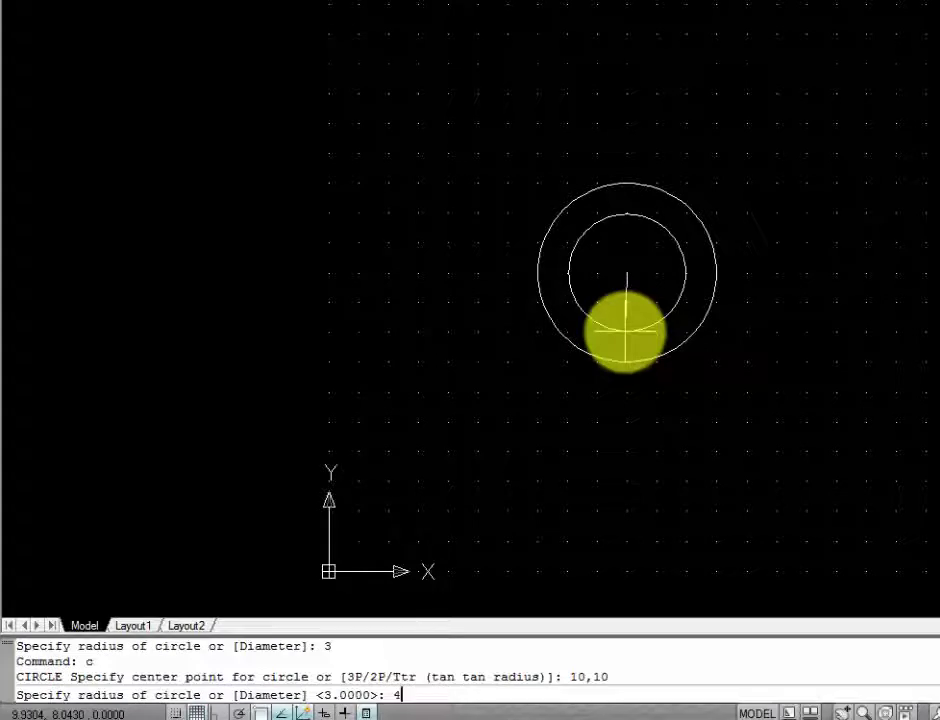
key(Return)
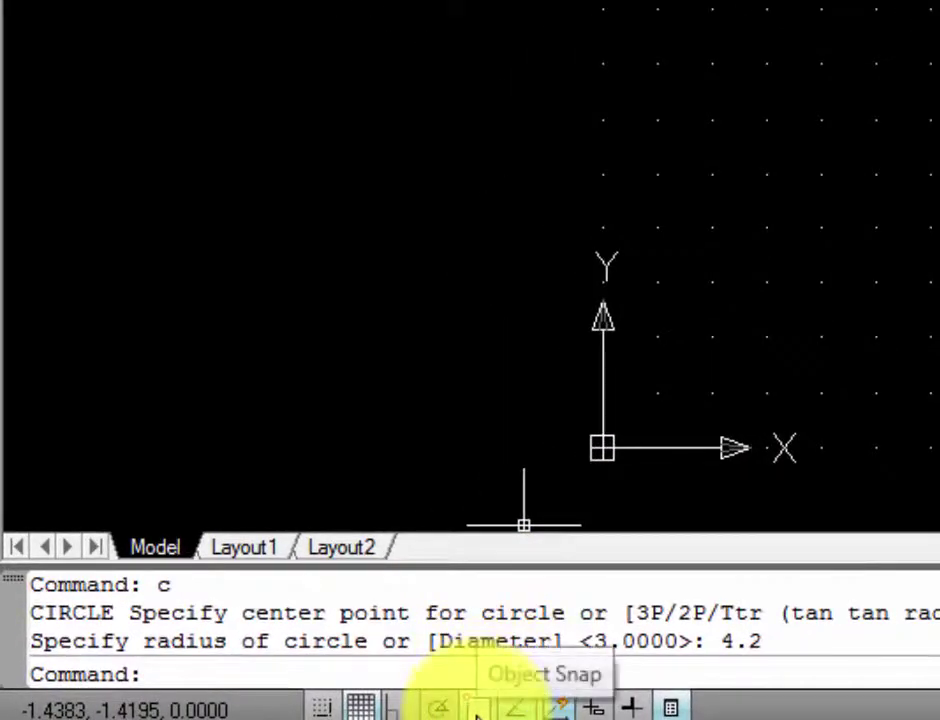
Step: Turn on Ortho and enable the Endpoint, Midpoint, Center, Quadrant and Intersection object snaps
click(398, 710)
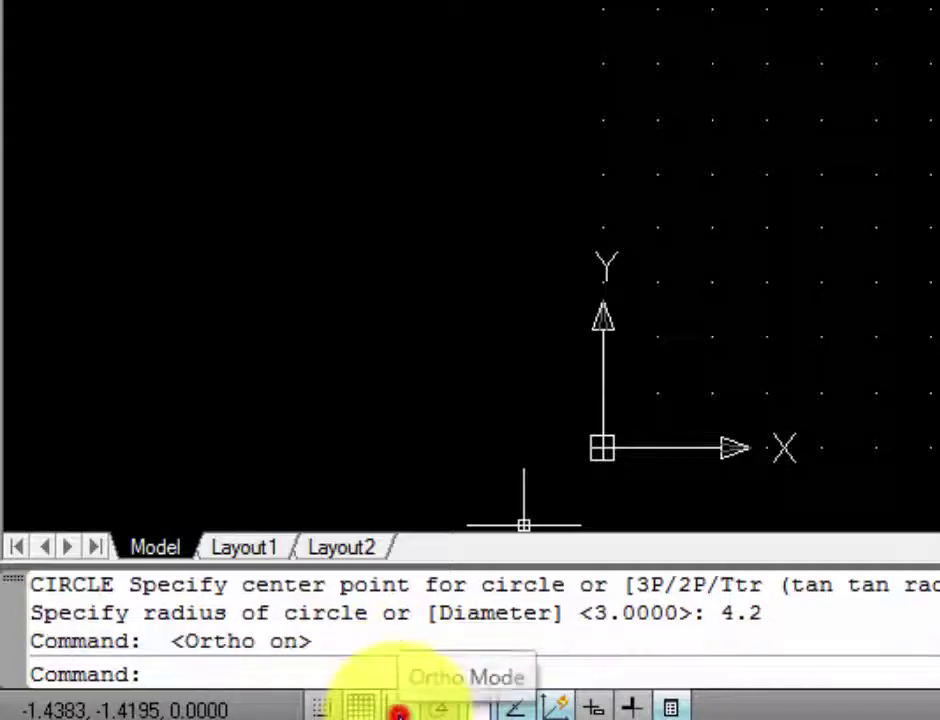
right_click(480, 710)
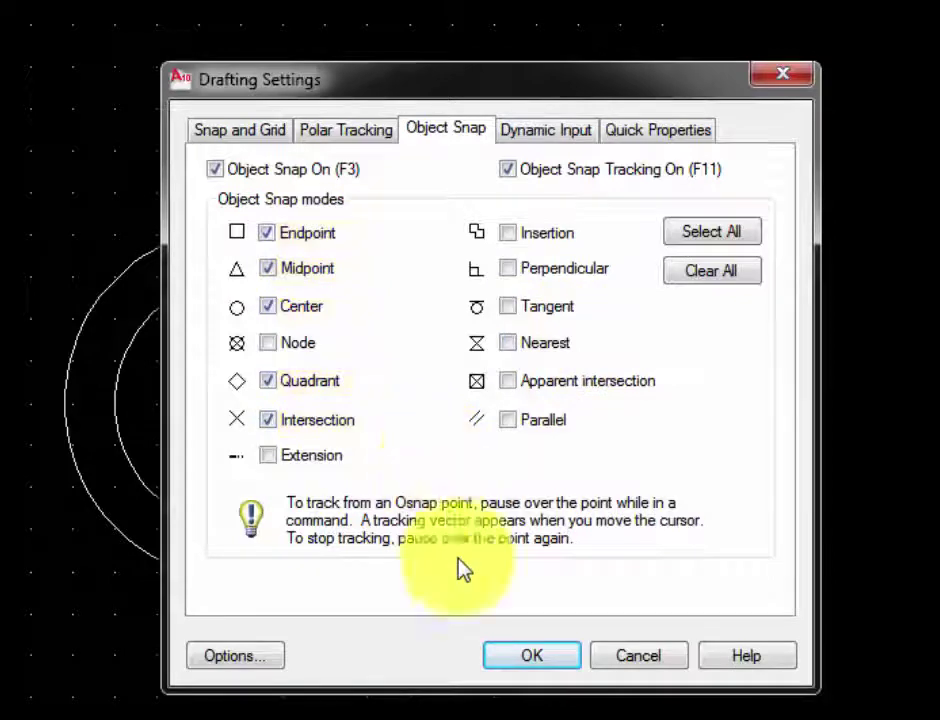
click(501, 657)
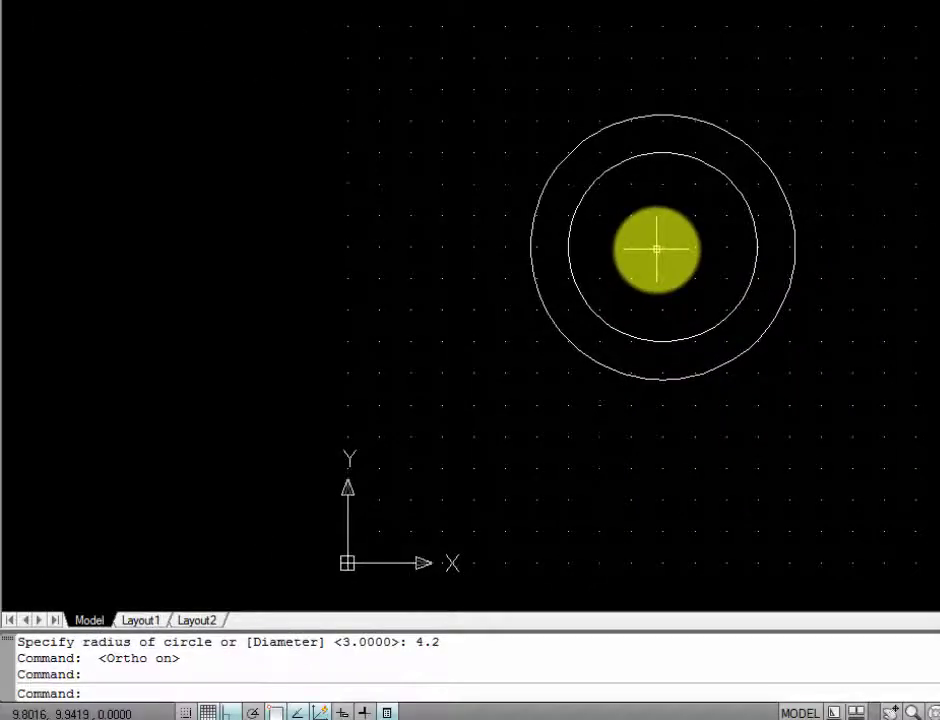
text(l)
Step: Draw construction lines from the ring centre: 3.6 left, 3.6 down, 7.2 up and 7.2 across the top
key(Return)
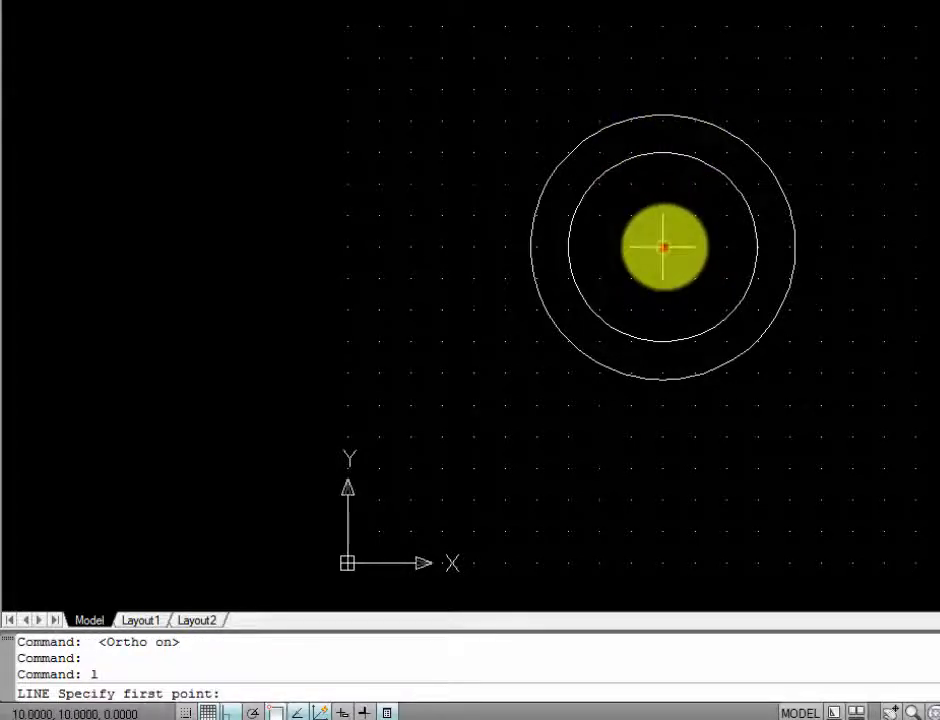
click(663, 247)
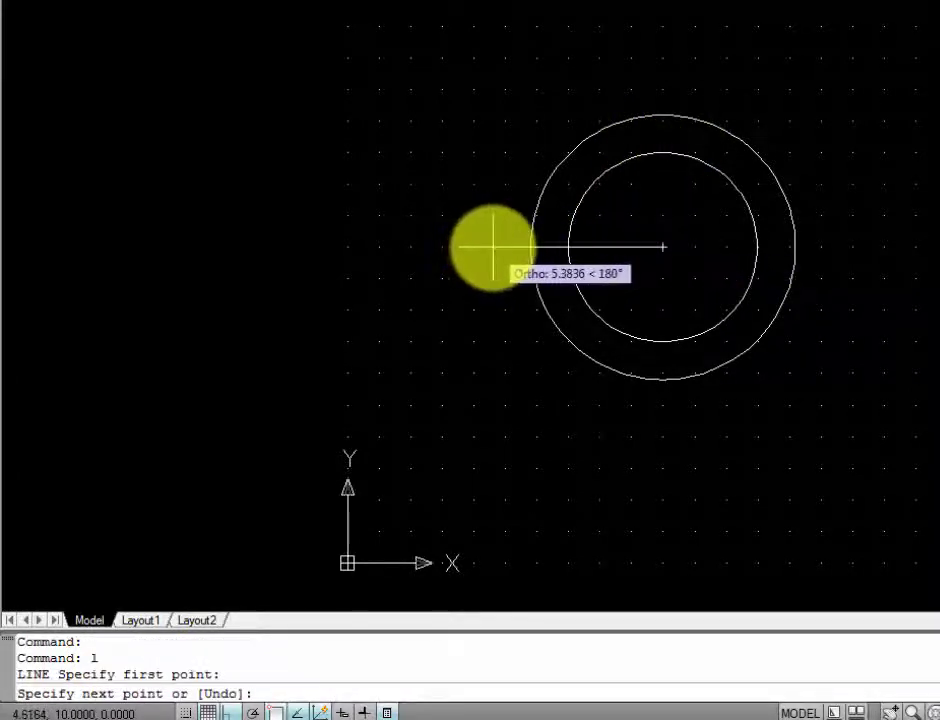
text(3.6)
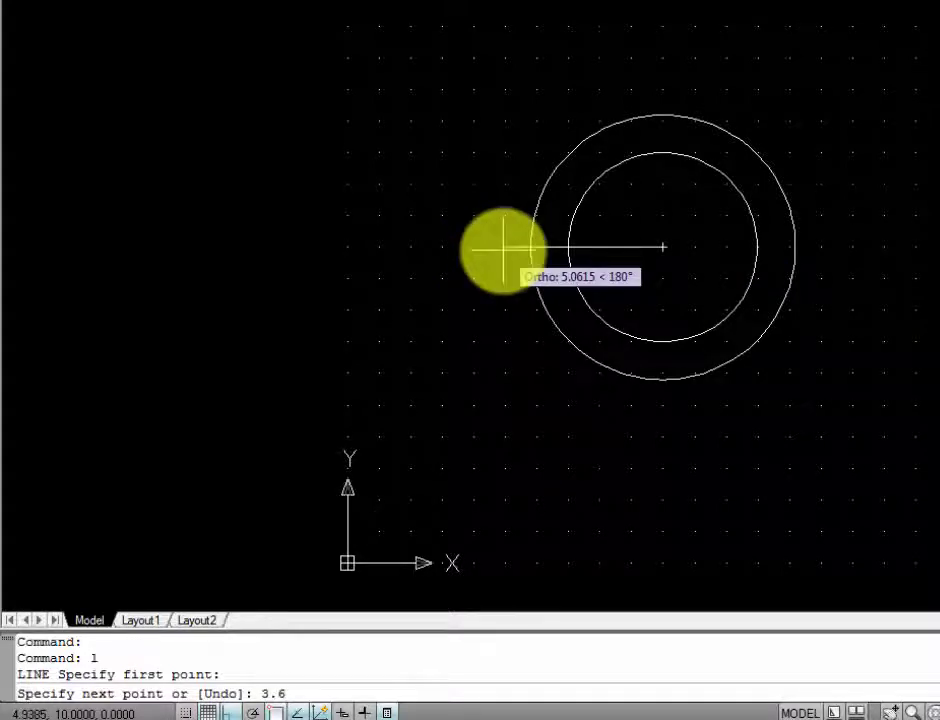
key(Return)
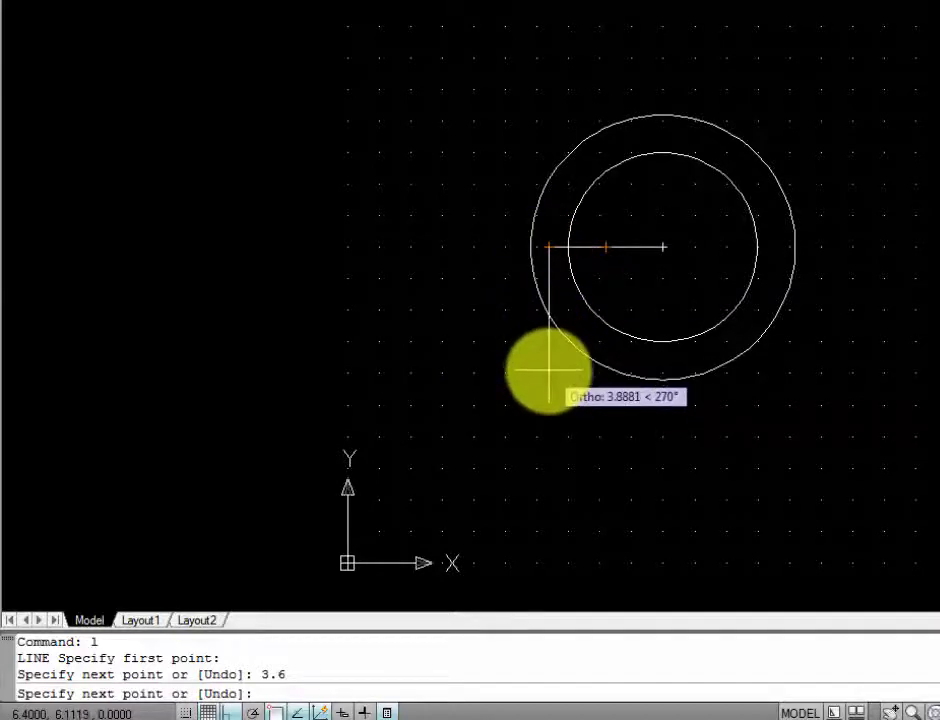
key(Return)
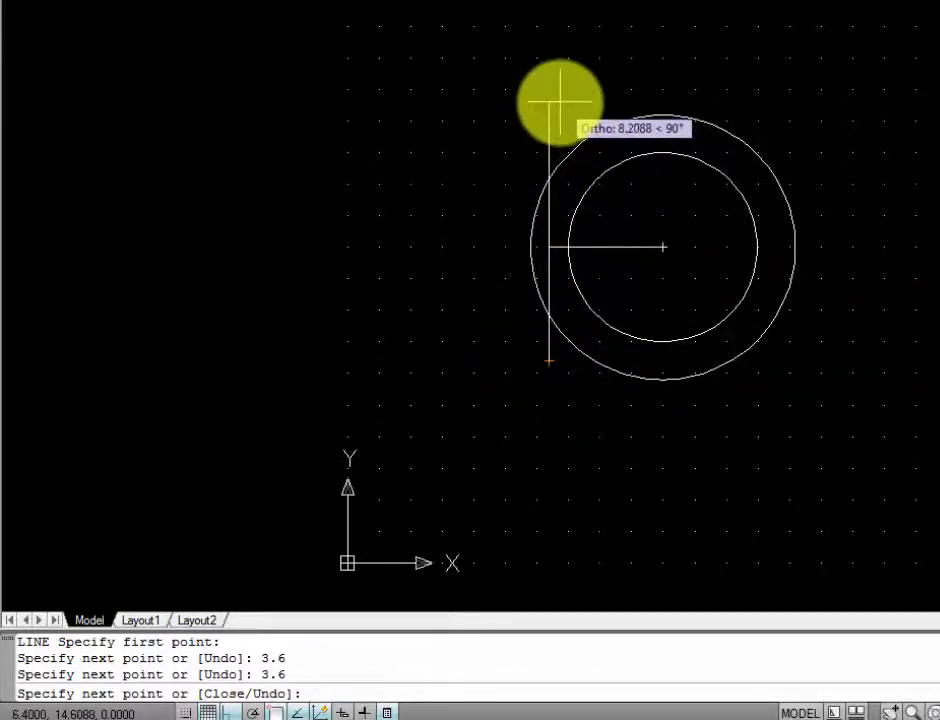
text(7.2)
key(Return)
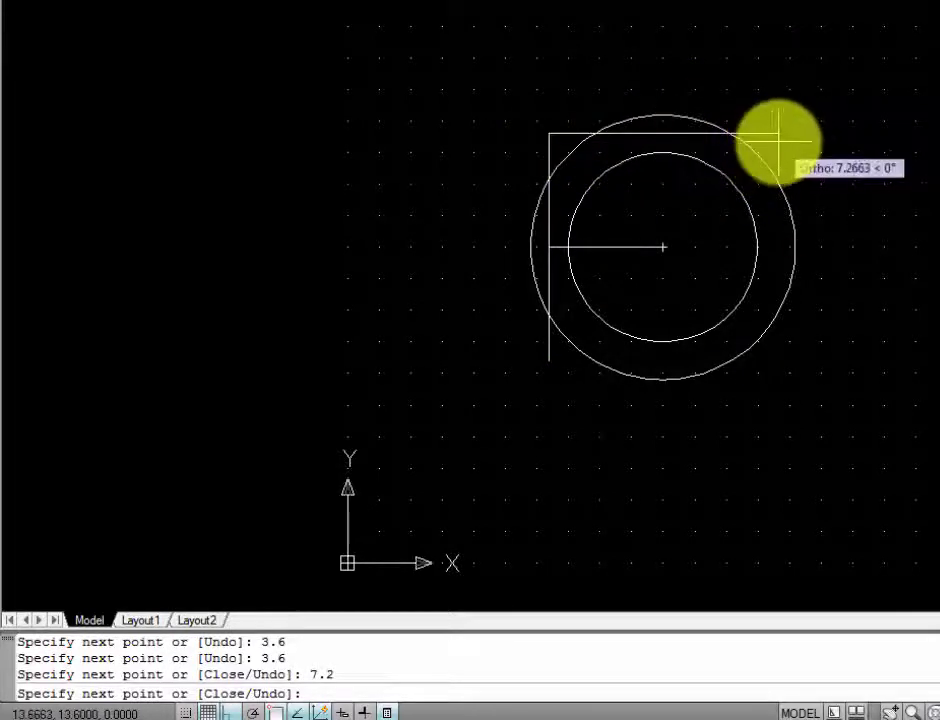
text(7.2)
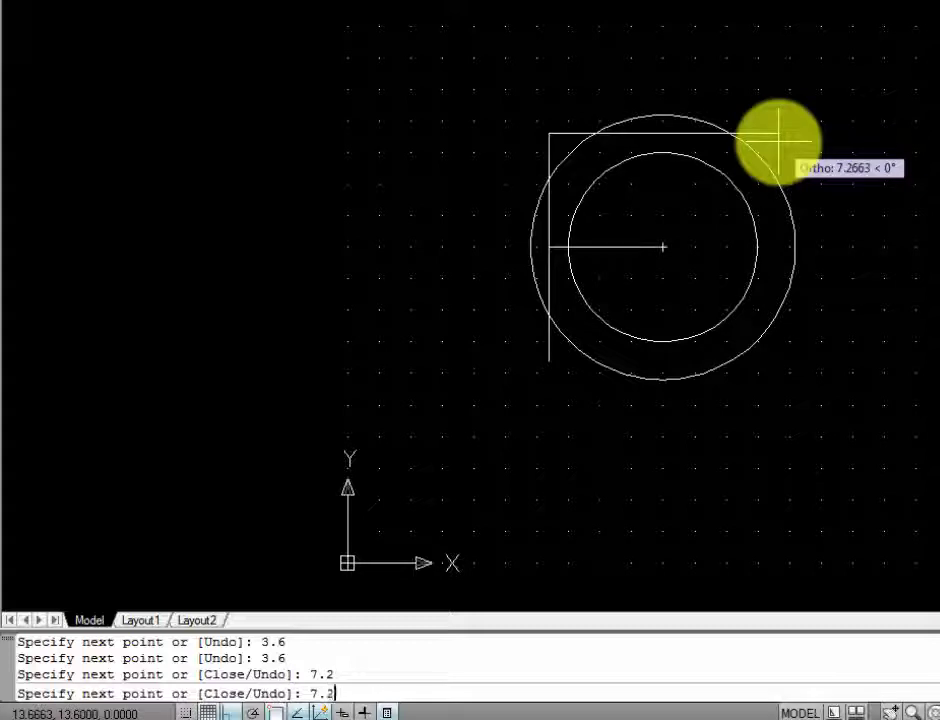
key(Return)
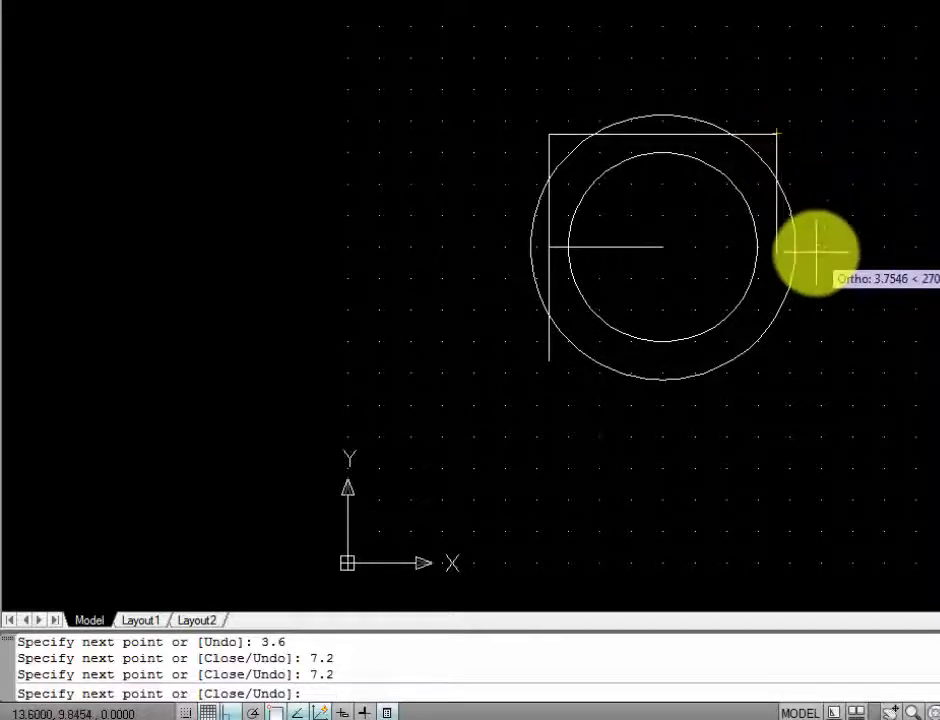
key(Escape)
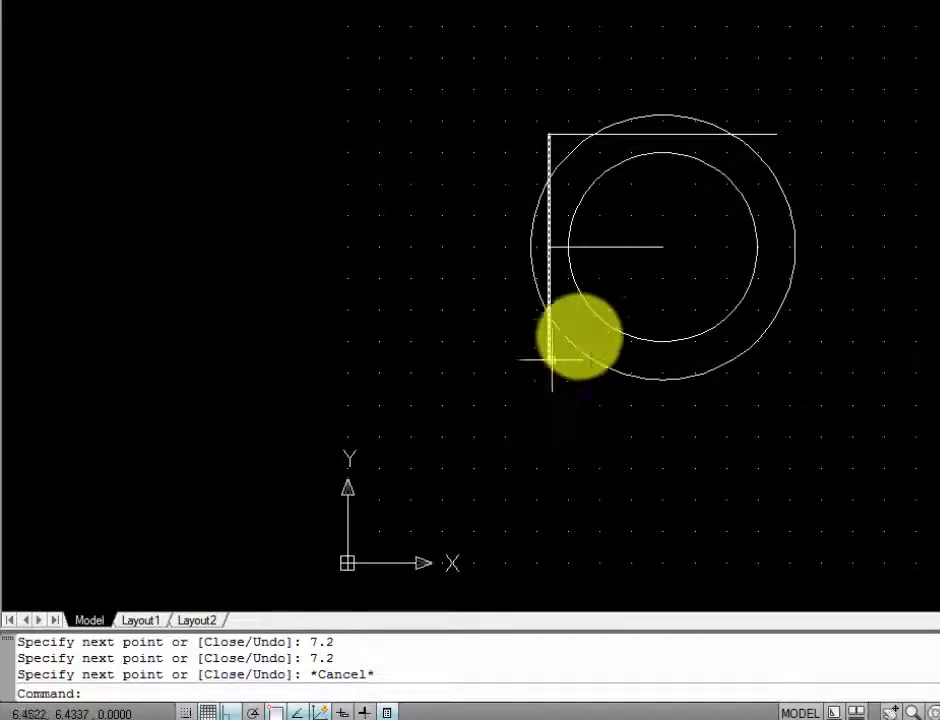
Step: Draw radius-1.4 circles at the vertical line's lower end and the top line's right end
text(c)
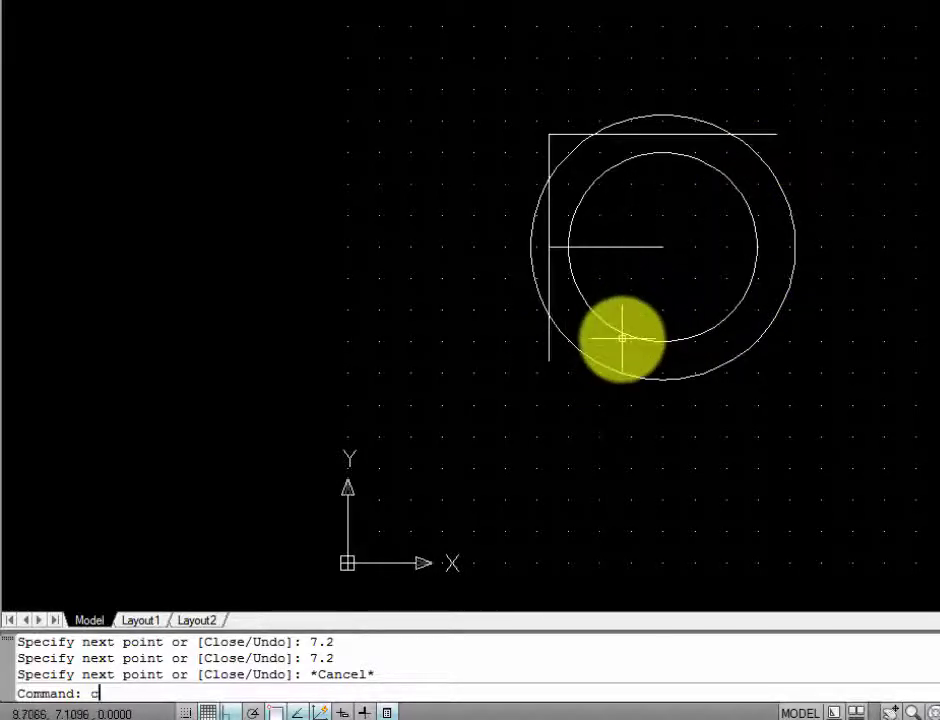
key(Return)
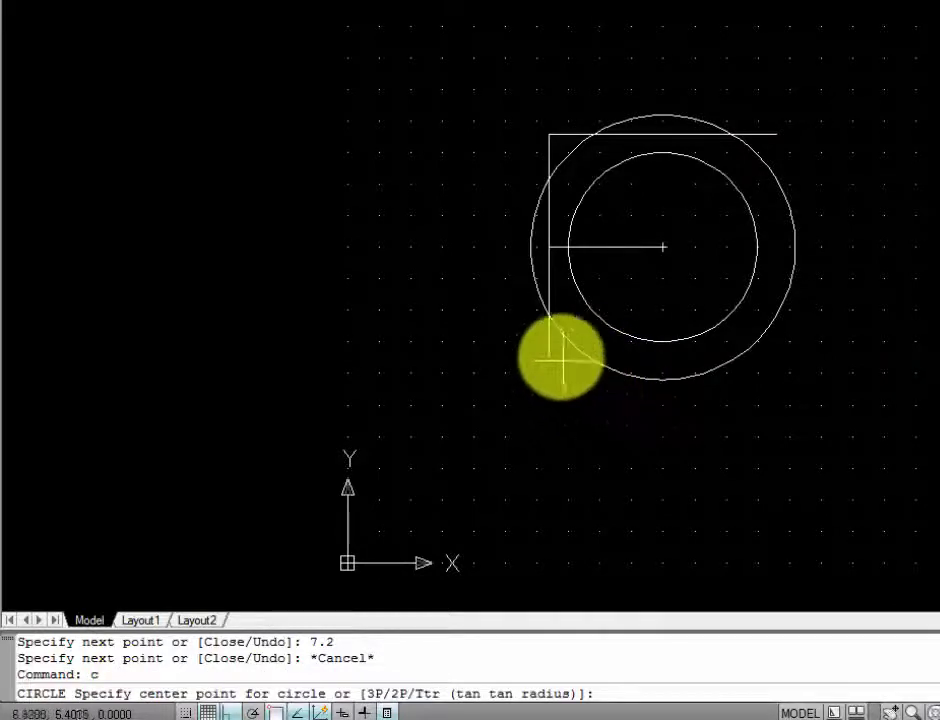
click(549, 361)
text(1.4)
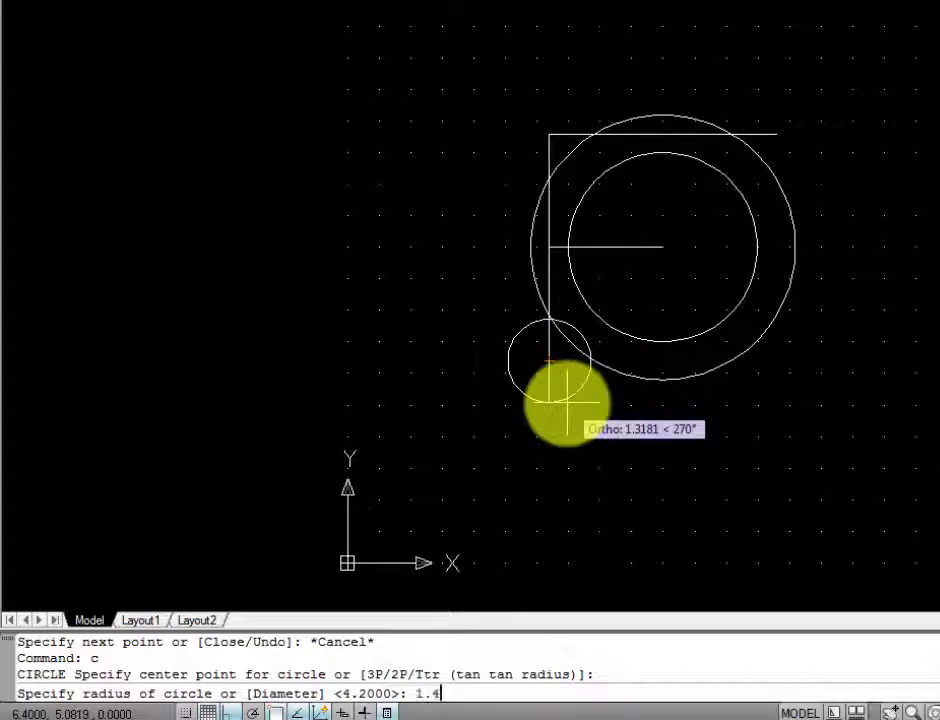
key(Return)
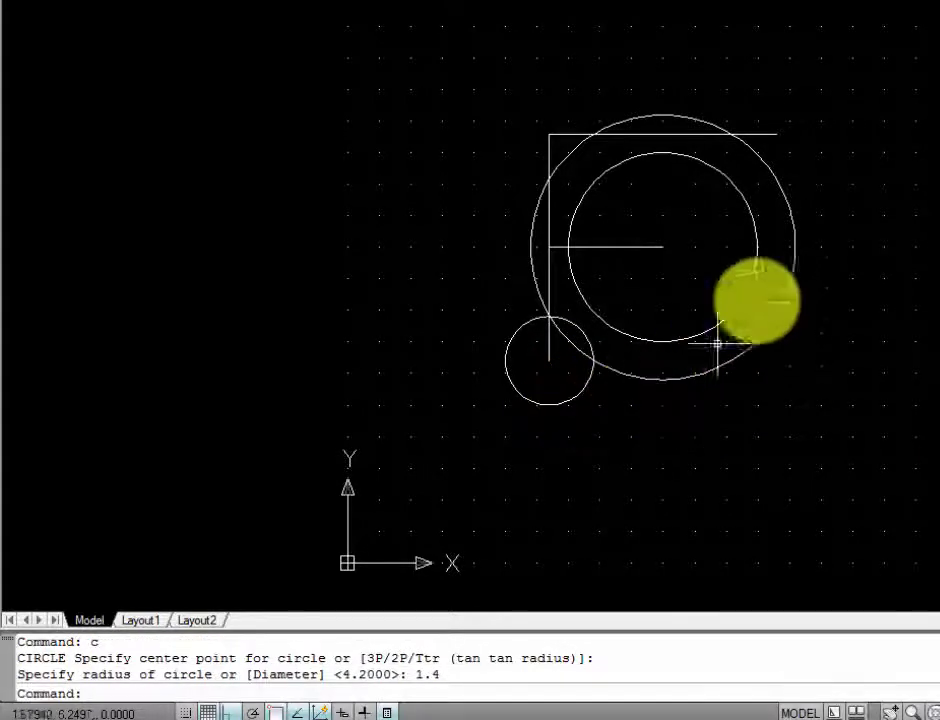
text(c)
key(Return)
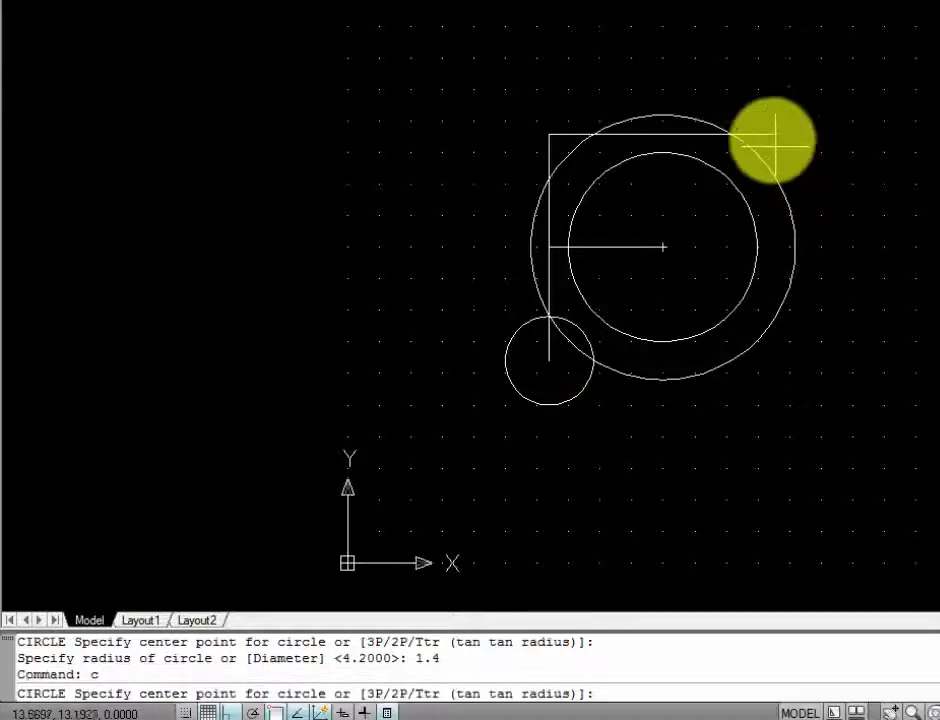
click(776, 133)
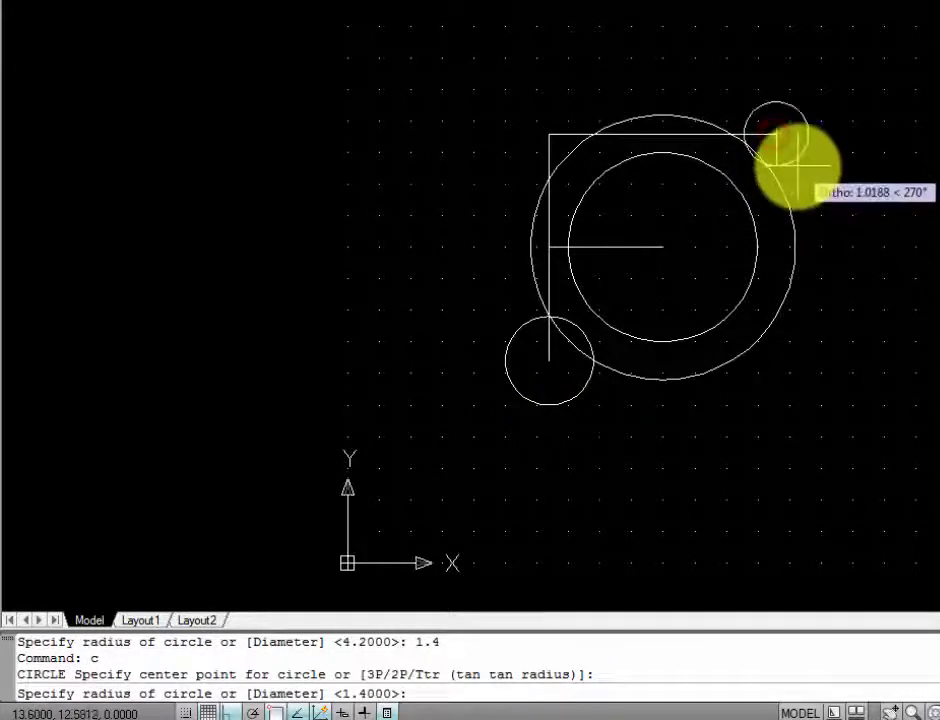
text(1.4)
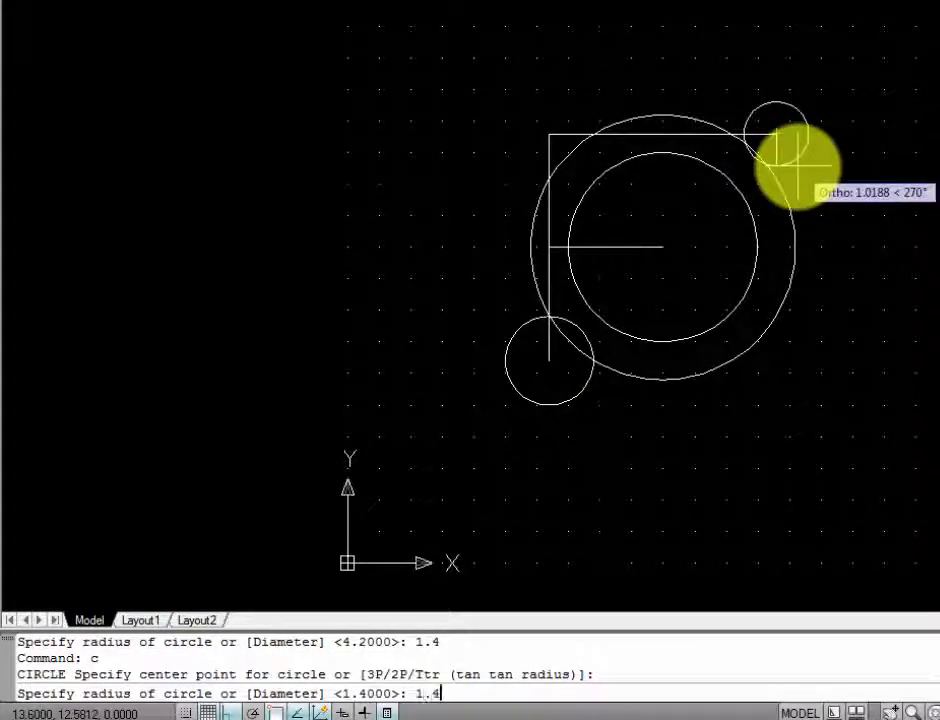
key(Return)
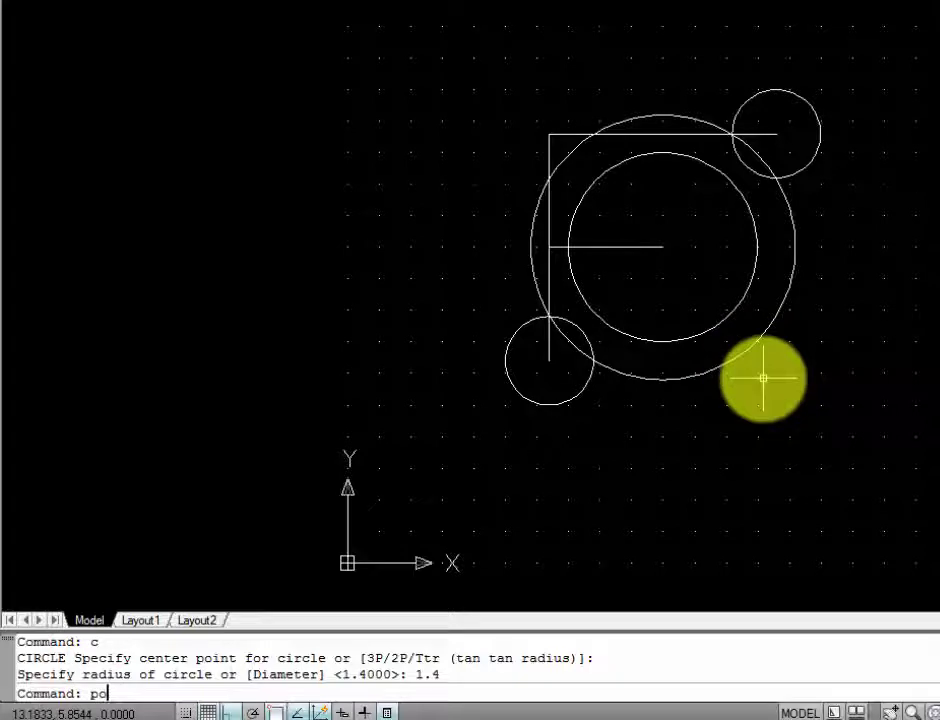
Step: Draw a six-sided polygon, inscribed with radius 0.5, centred on the lower-left small circle
key(Return)
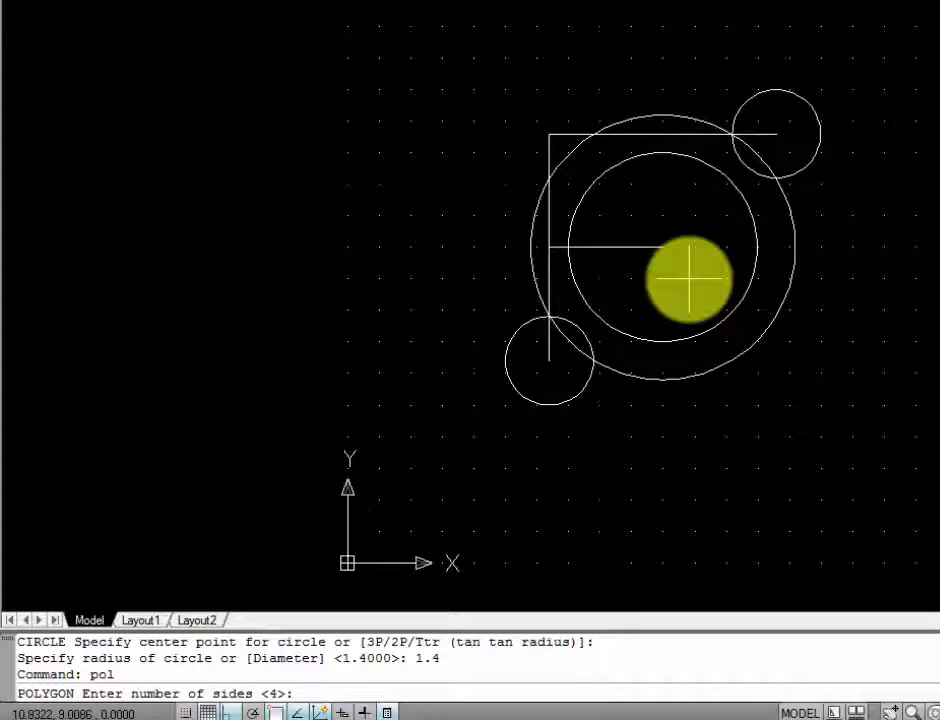
text(6)
key(Return)
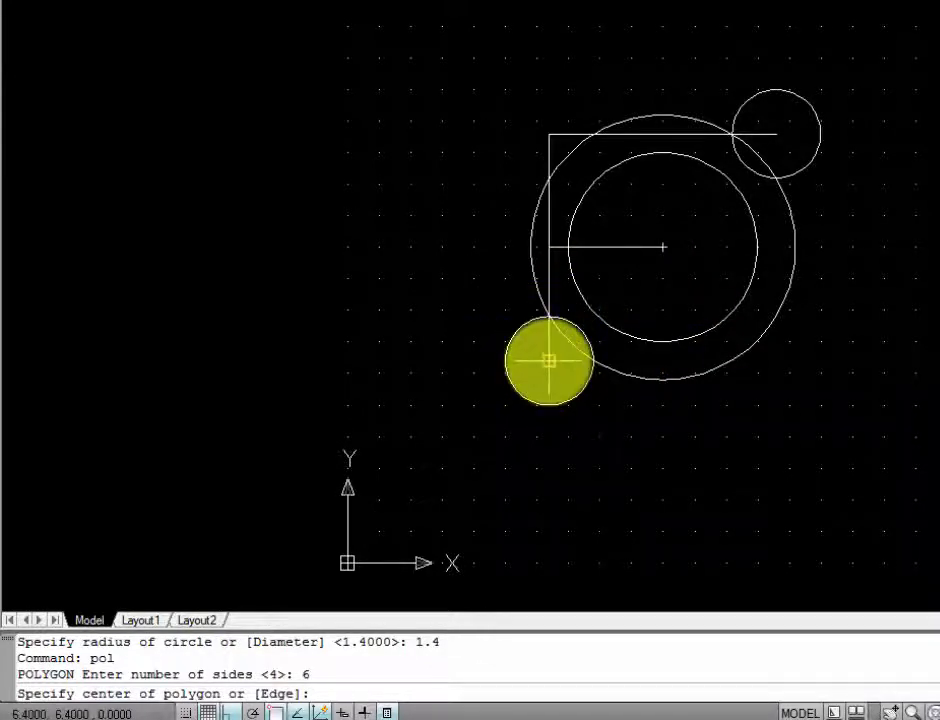
click(549, 361)
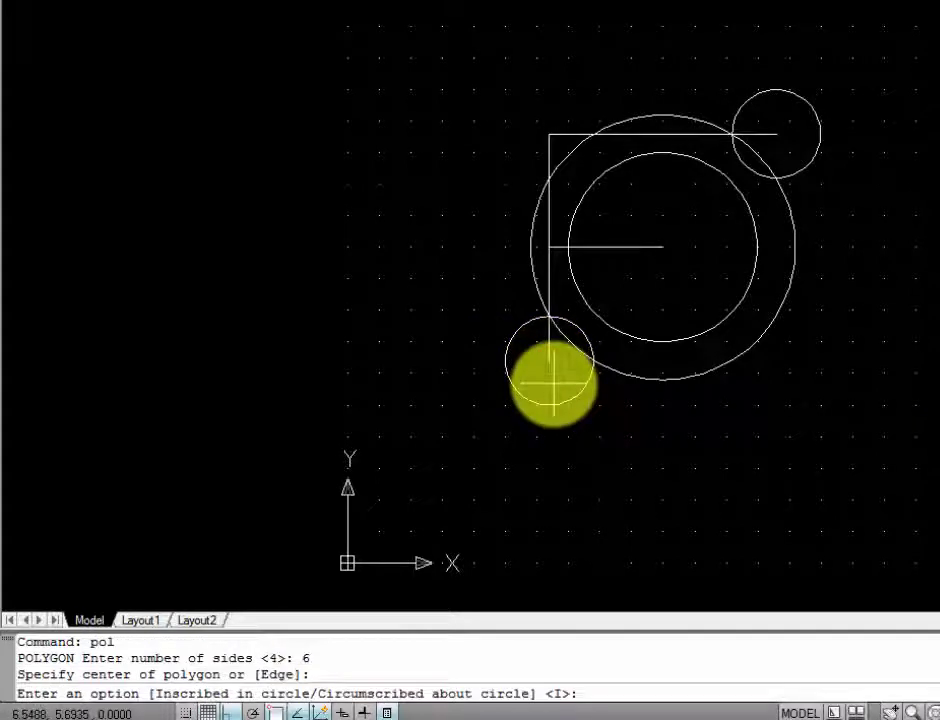
text(i)
key(Return)
text(0.5)
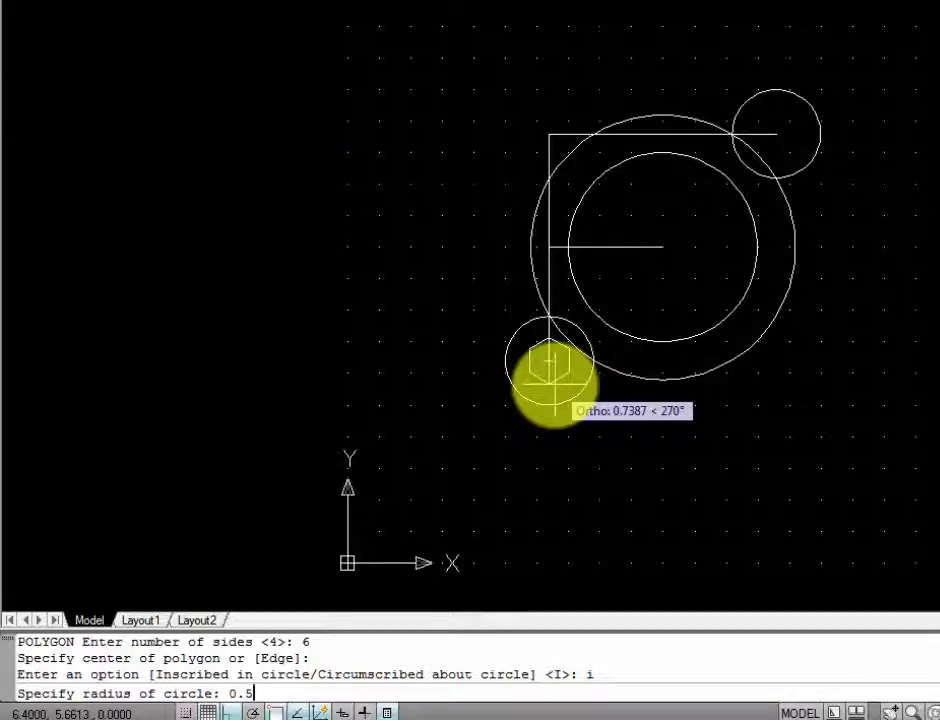
key(Return)
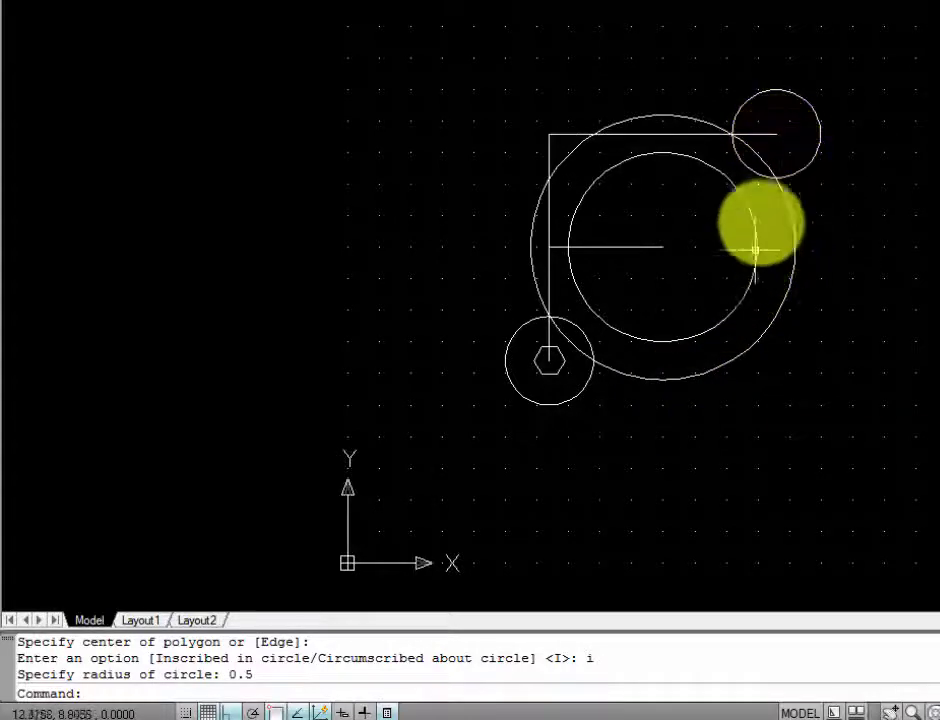
Step: Draw a six-sided, 0.5-radius inscribed polygon centred on the upper-right small circle
text(pol)
key(Return)
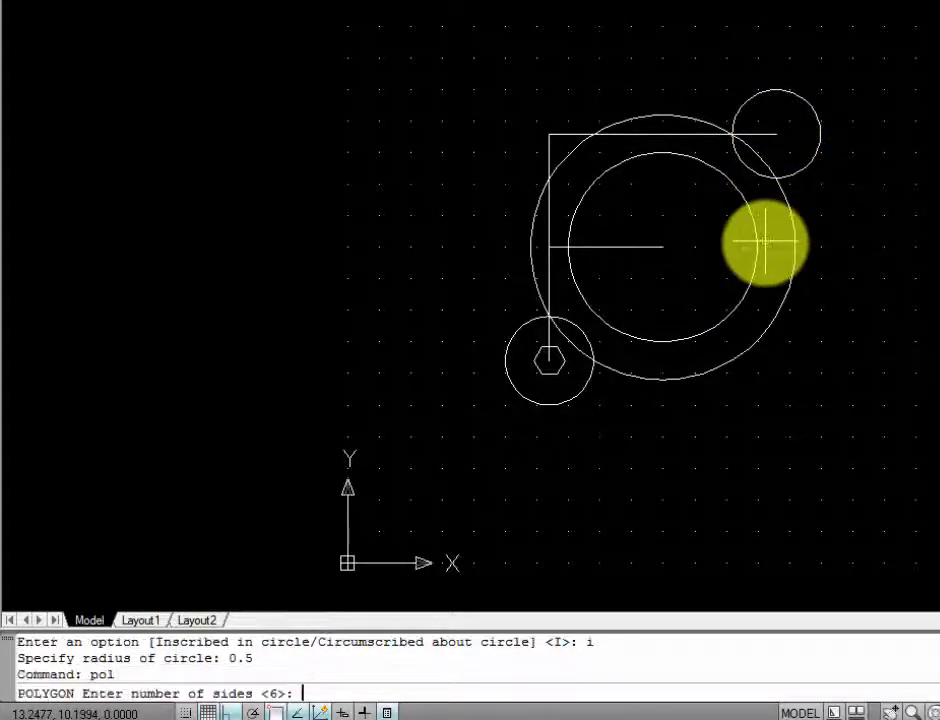
text(6)
key(Return)
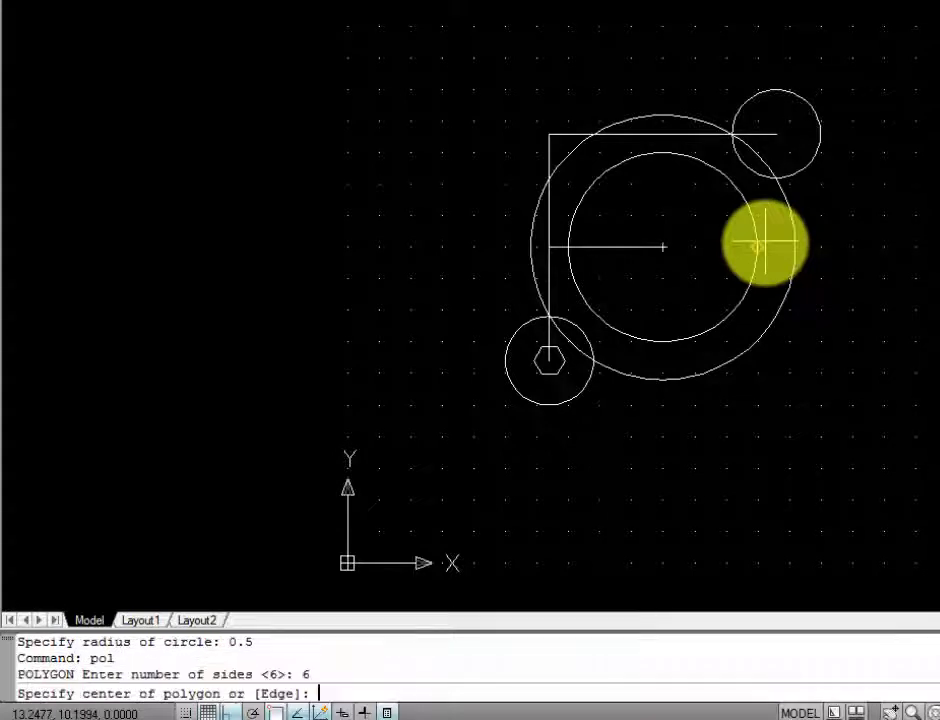
click(776, 133)
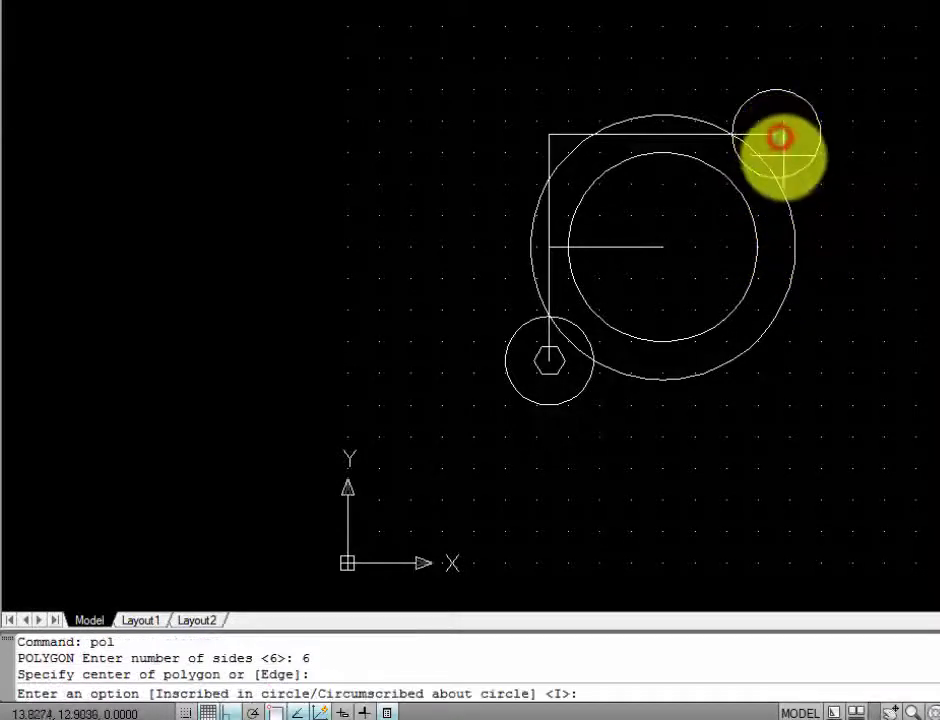
text(i)
key(Return)
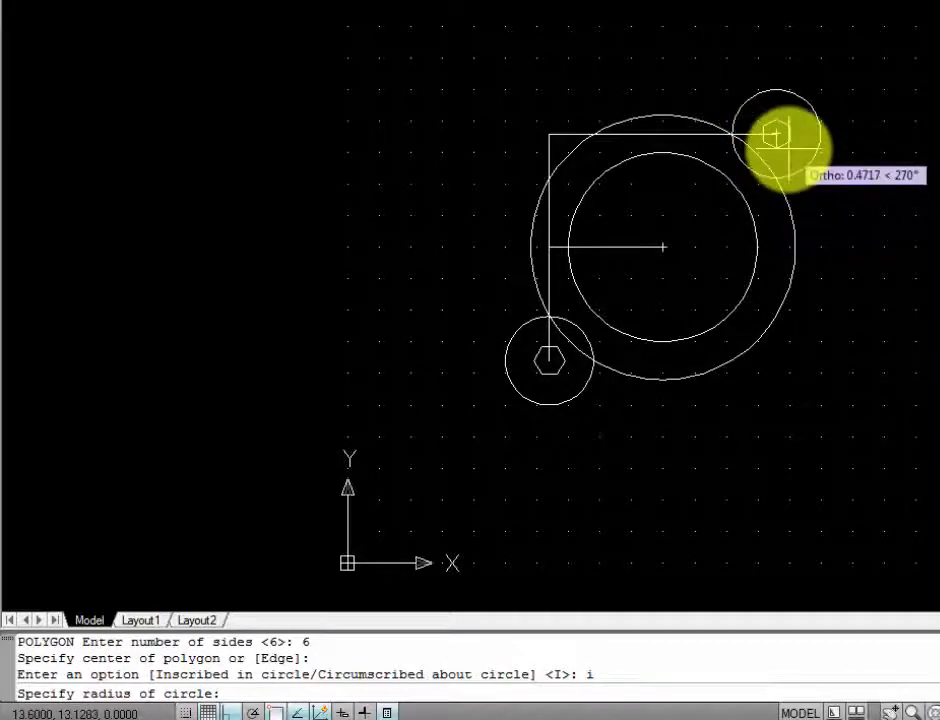
text(0.5)
key(Return)
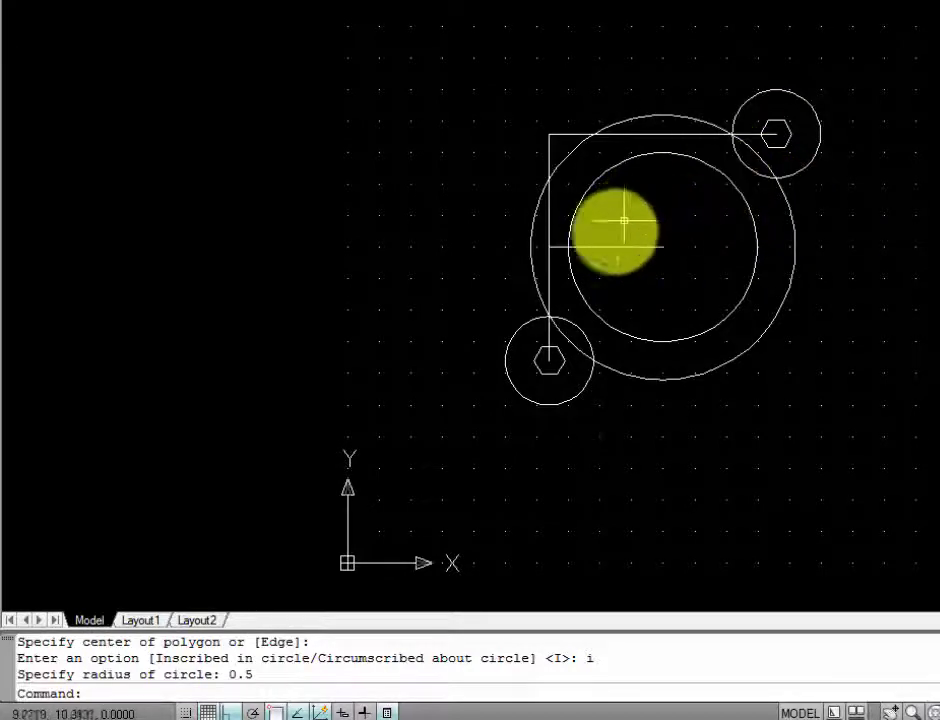
Step: Delete the centre horizontal, top horizontal and vertical construction lines
click(600, 246)
key(Delete)
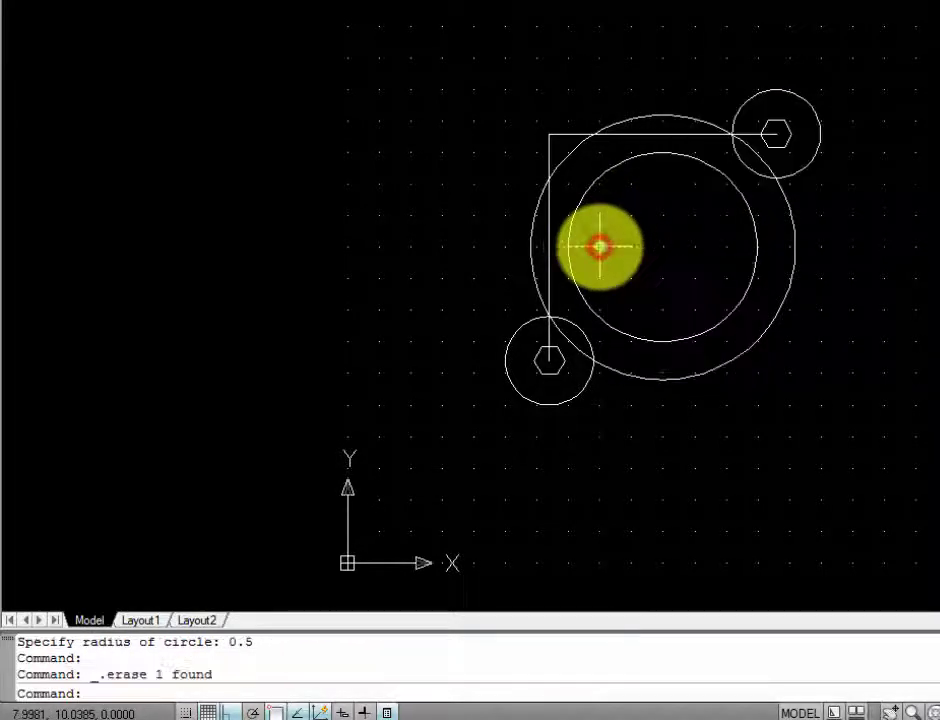
click(549, 235)
key(Delete)
click(576, 134)
key(Delete)
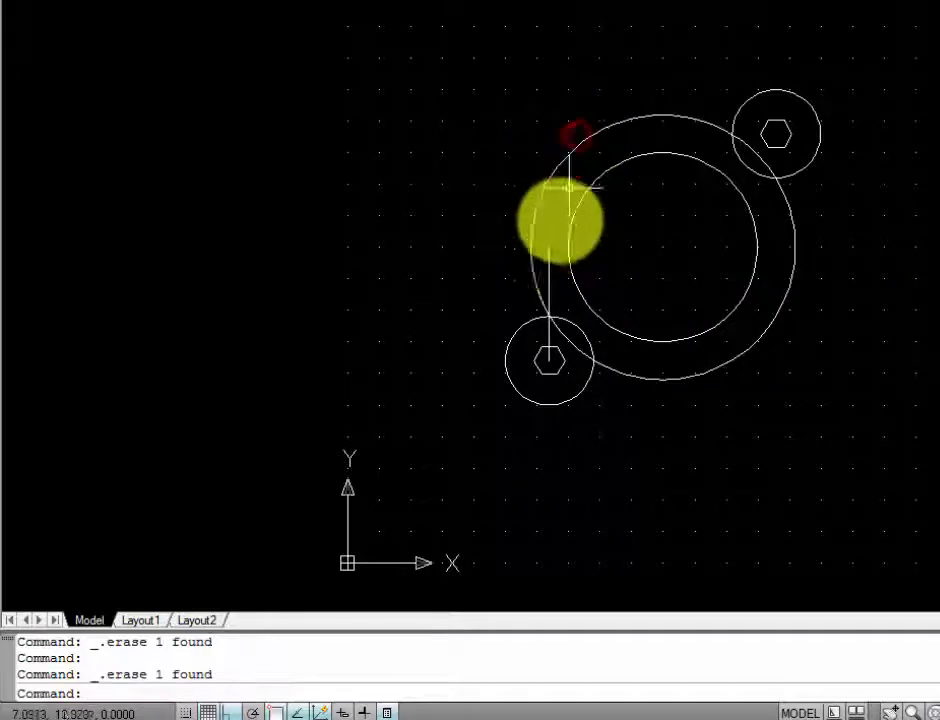
click(549, 255)
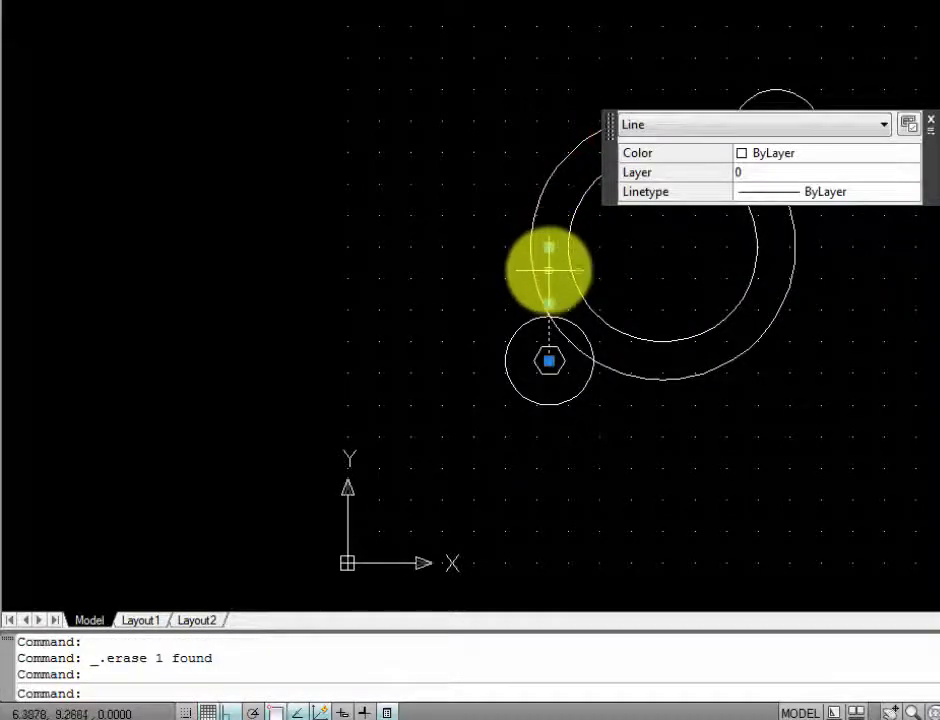
key(Delete)
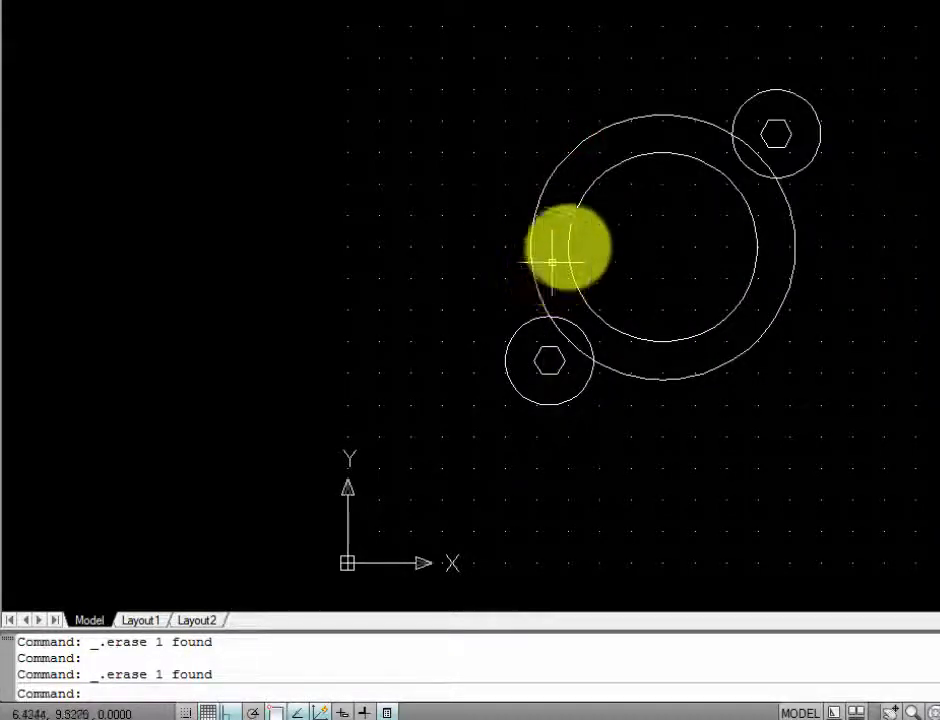
Step: Dismiss the shortcut menu and clear the hexagon selection
right_click(742, 101)
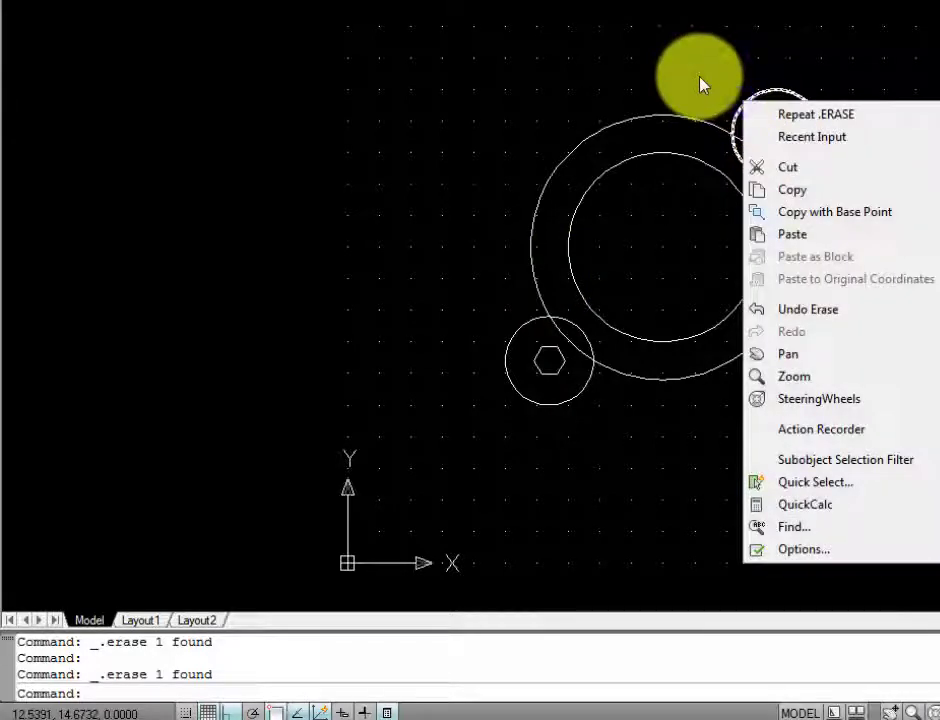
click(699, 78)
click(667, 63)
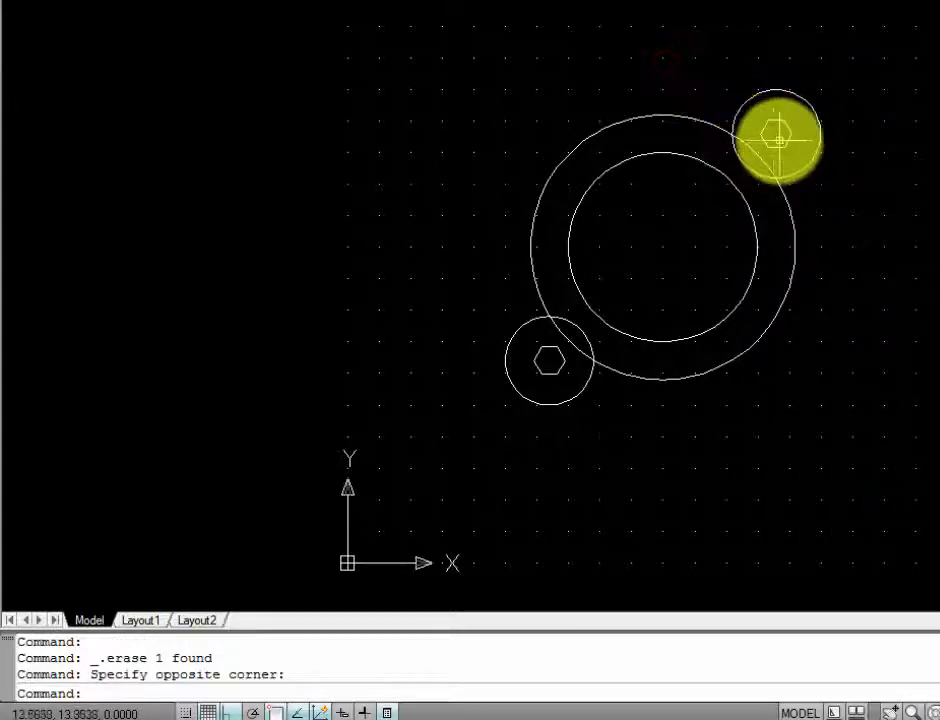
click(776, 130)
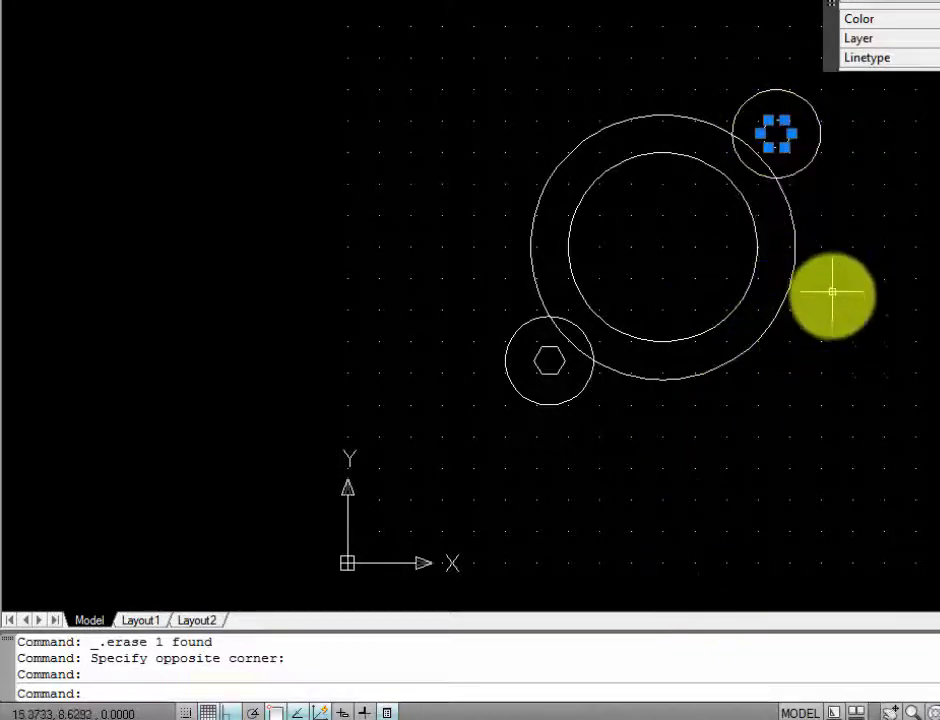
key(Escape)
click(583, 685)
text(ro)
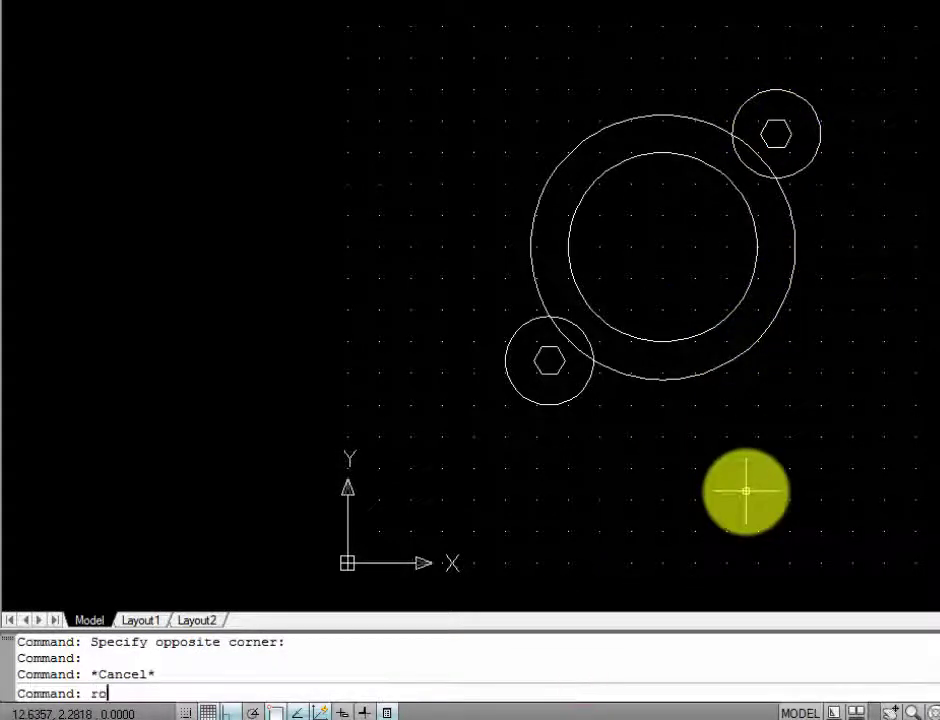
Step: Rotate the upper-right hexagon 90 degrees about its small circle's centre as base point
key(Return)
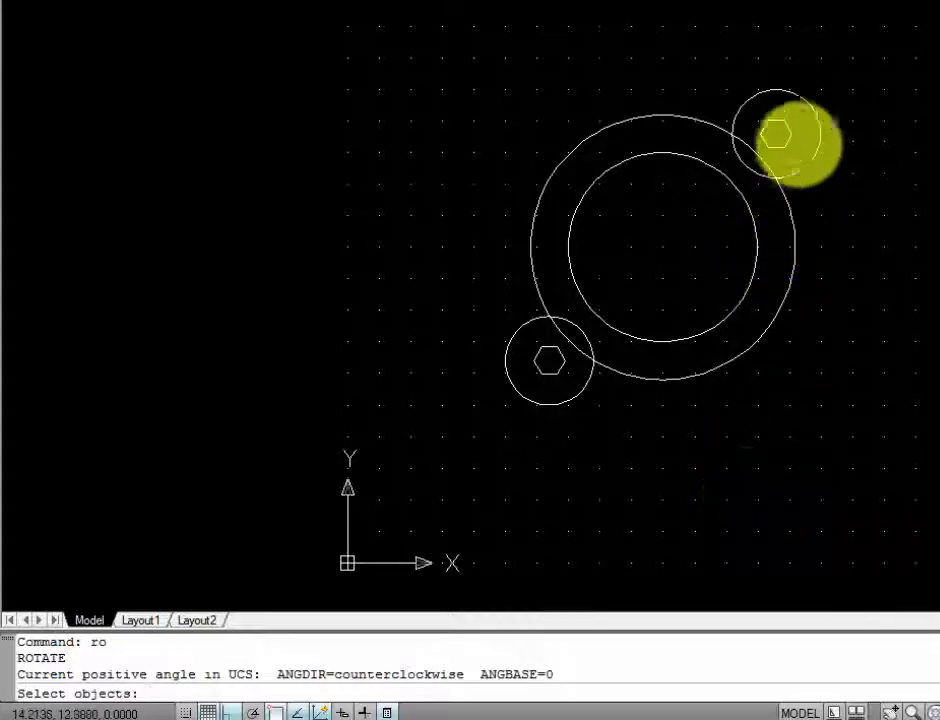
click(778, 122)
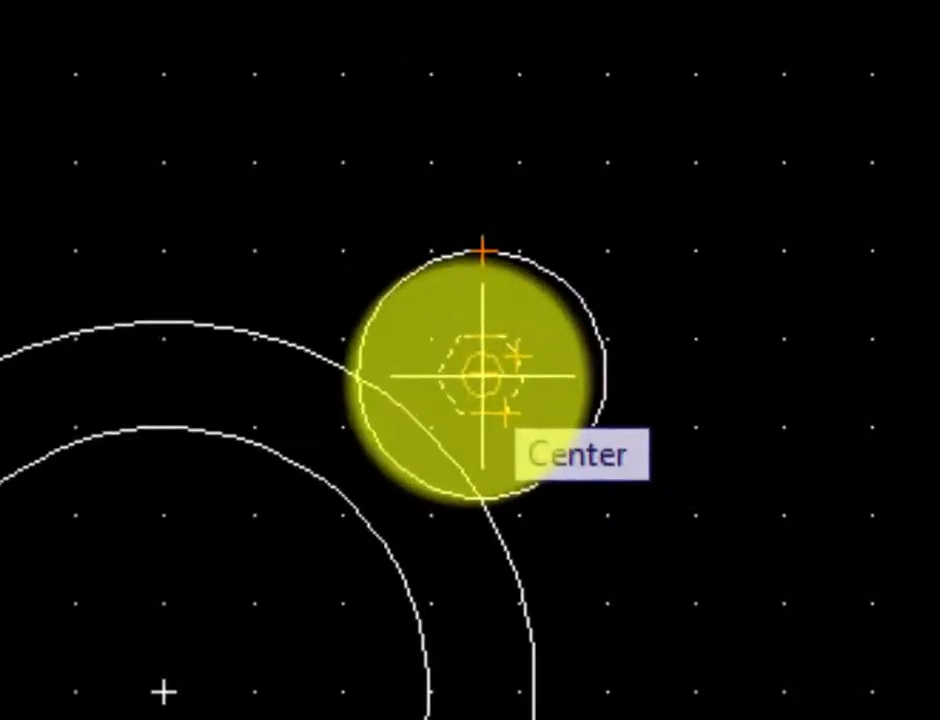
click(483, 375)
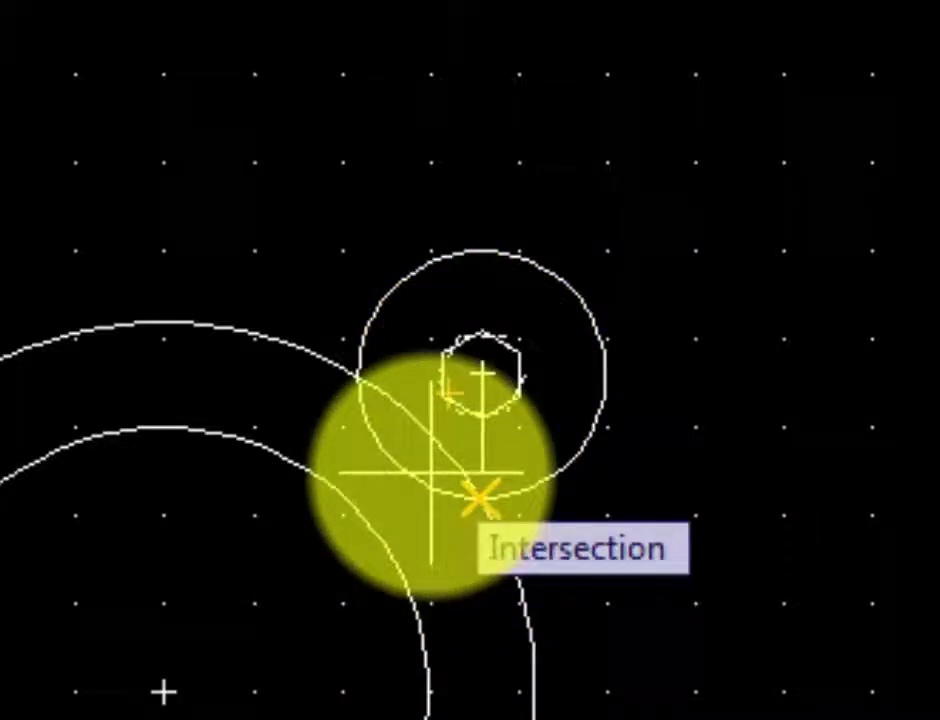
text(90)
key(Return)
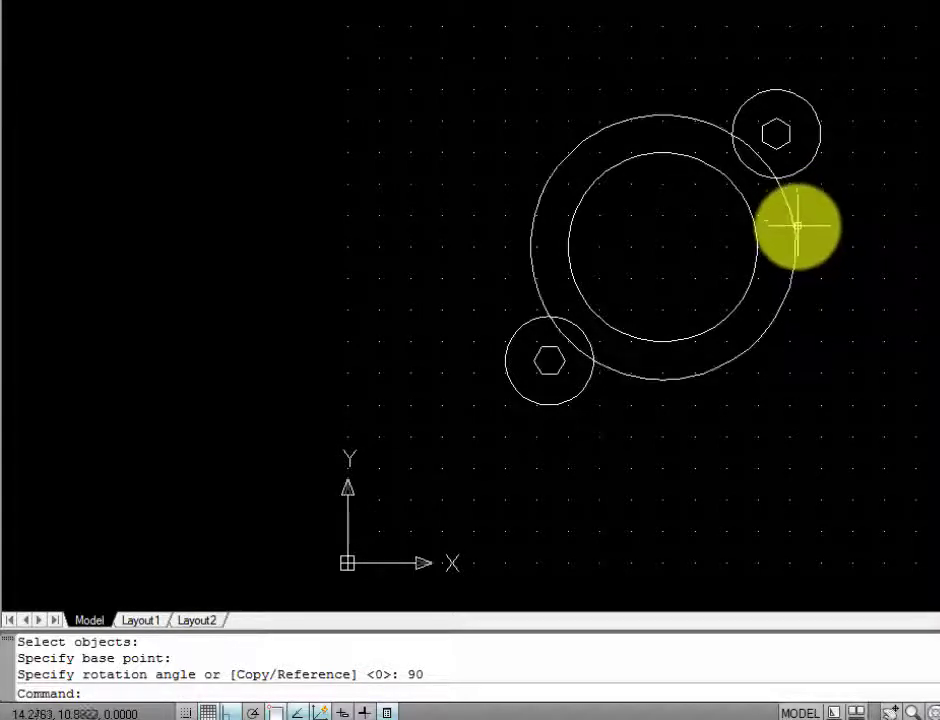
text(l)
key(Return)
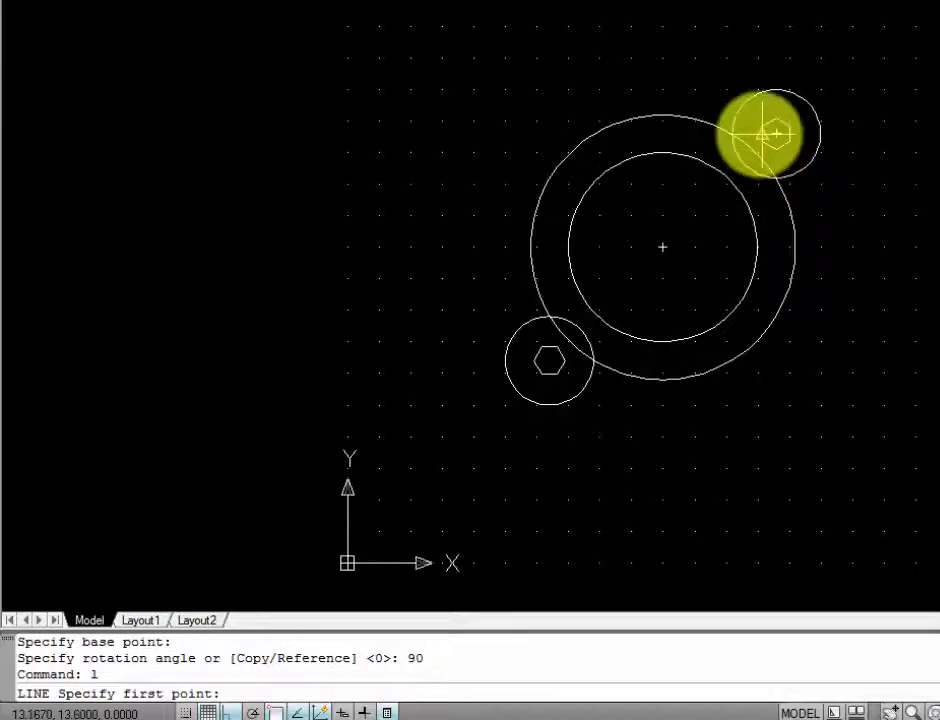
Step: Draw two parallel vertical lines up from the upper hexagon's left and right corners, past its small circle
scroll(765, 133, up, 5)
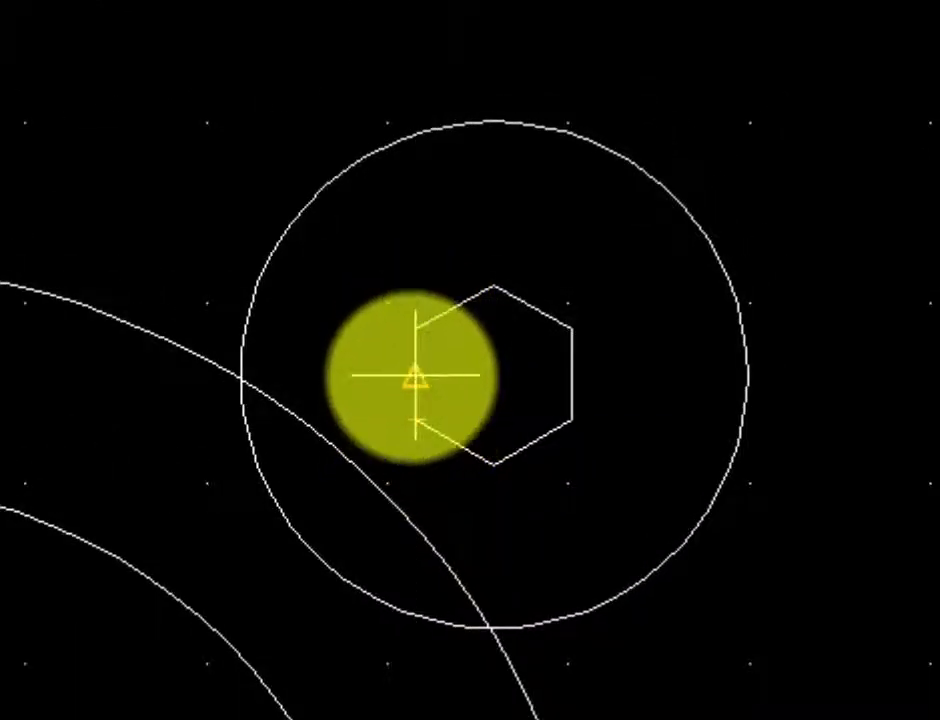
click(415, 376)
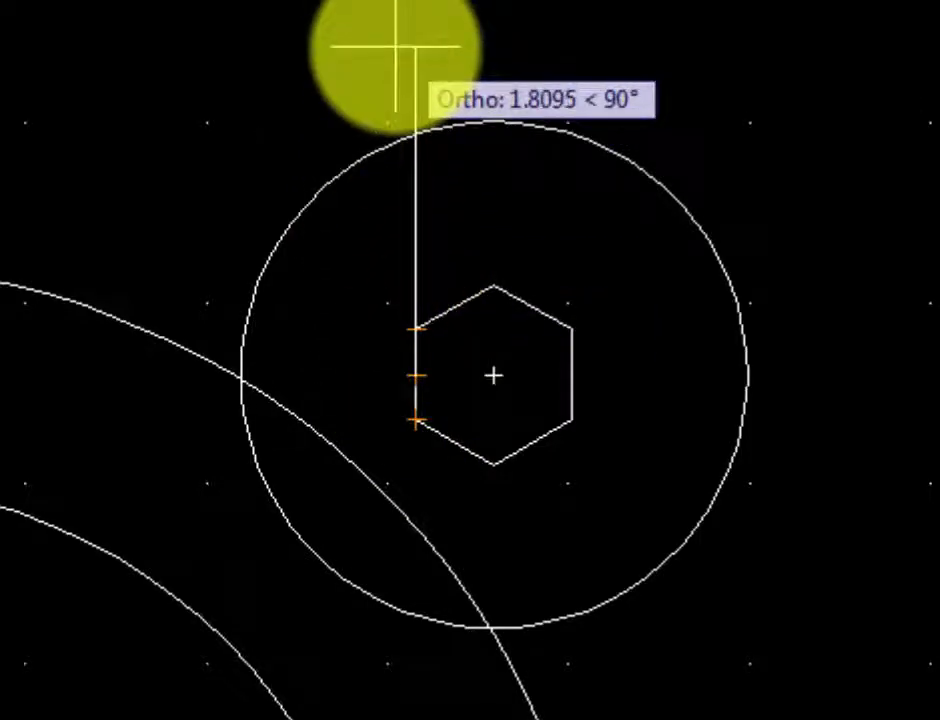
click(400, 48)
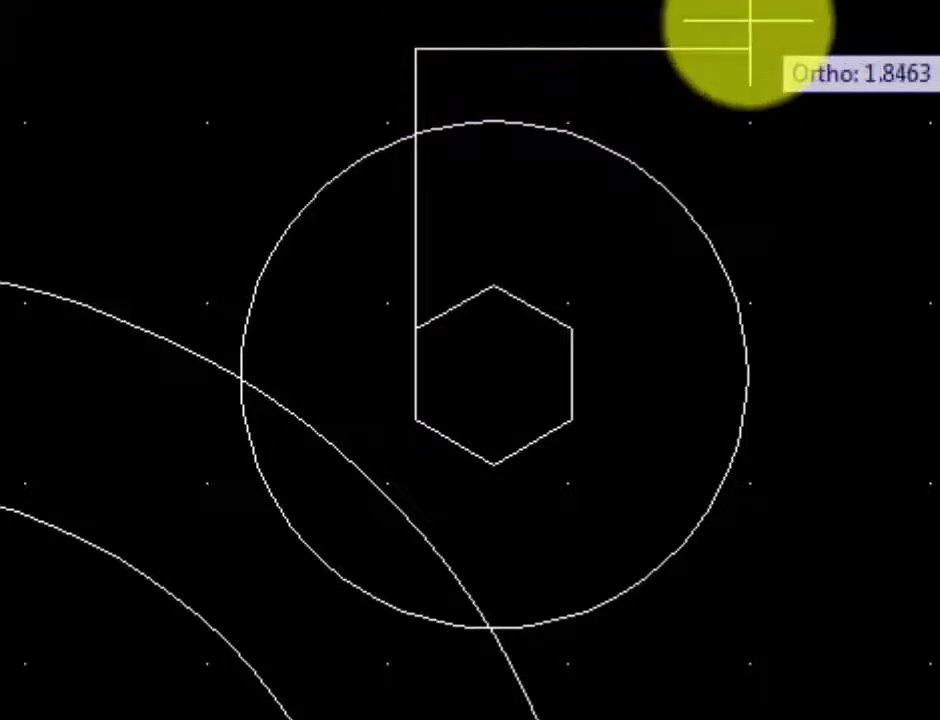
key(Return)
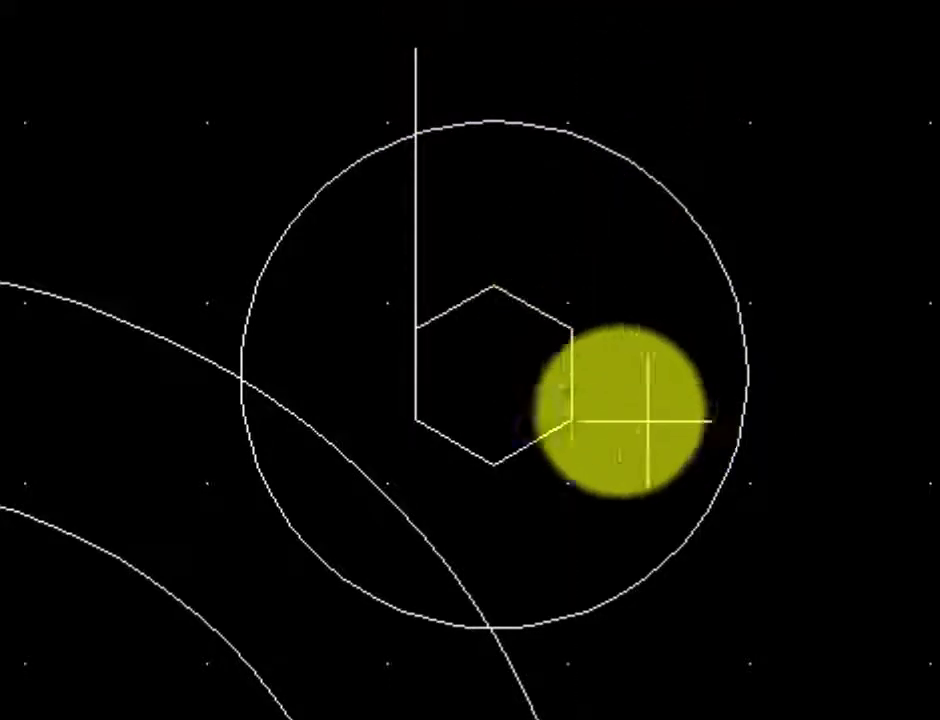
click(571, 376)
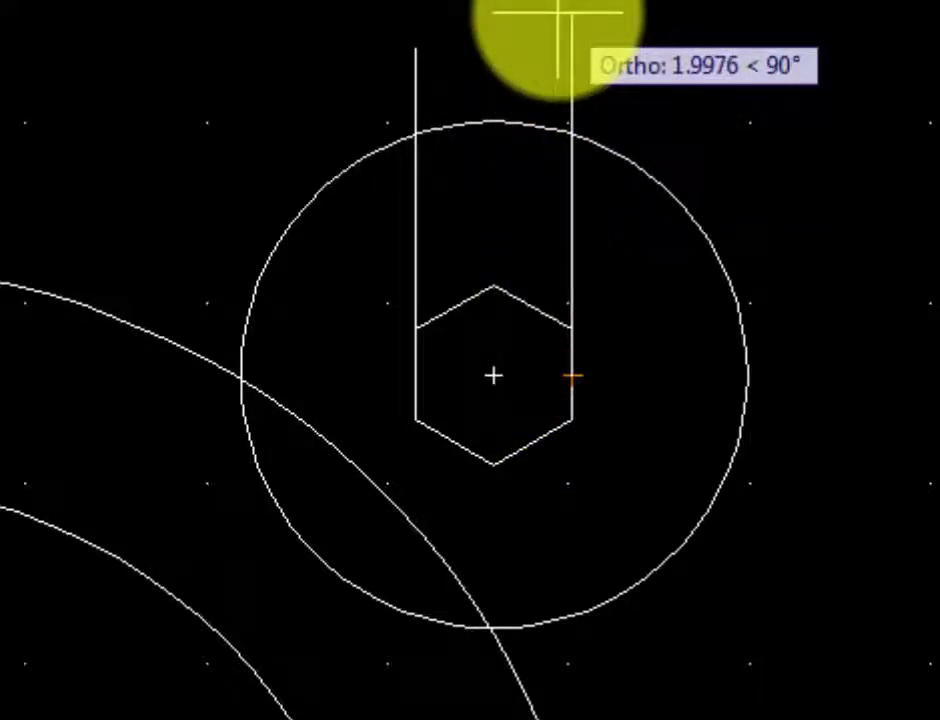
click(571, 47)
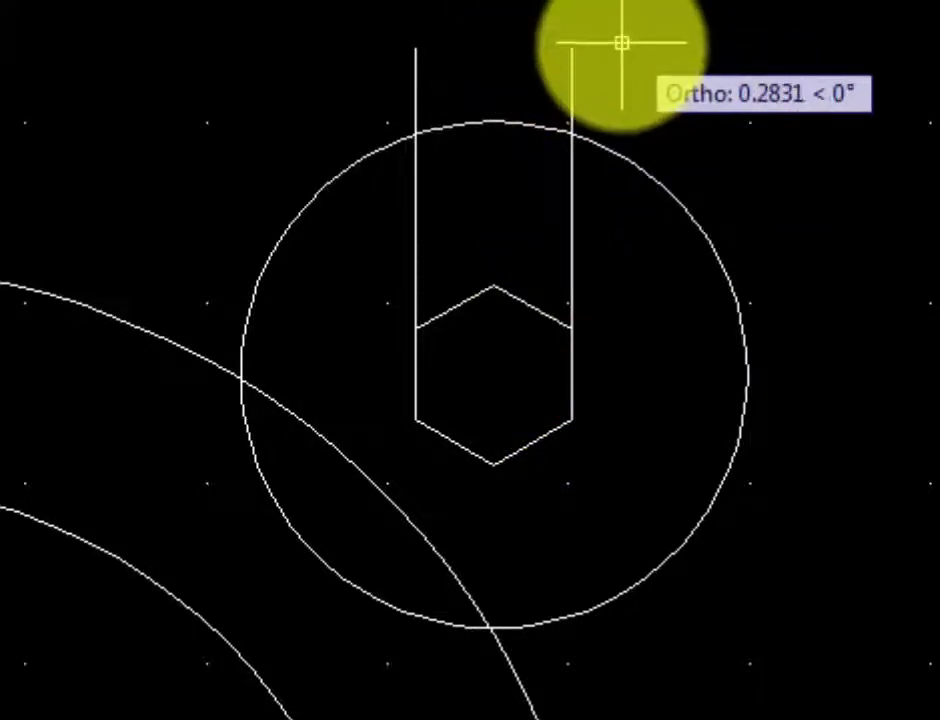
key(Return)
click(415, 78)
key(Escape)
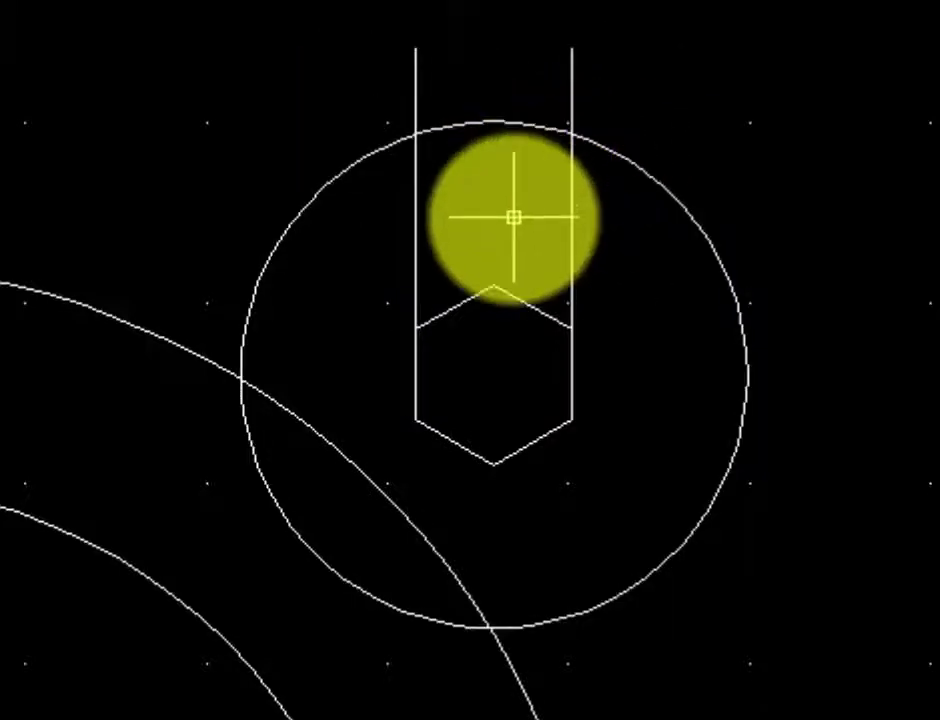
scroll(514, 217, down, 2)
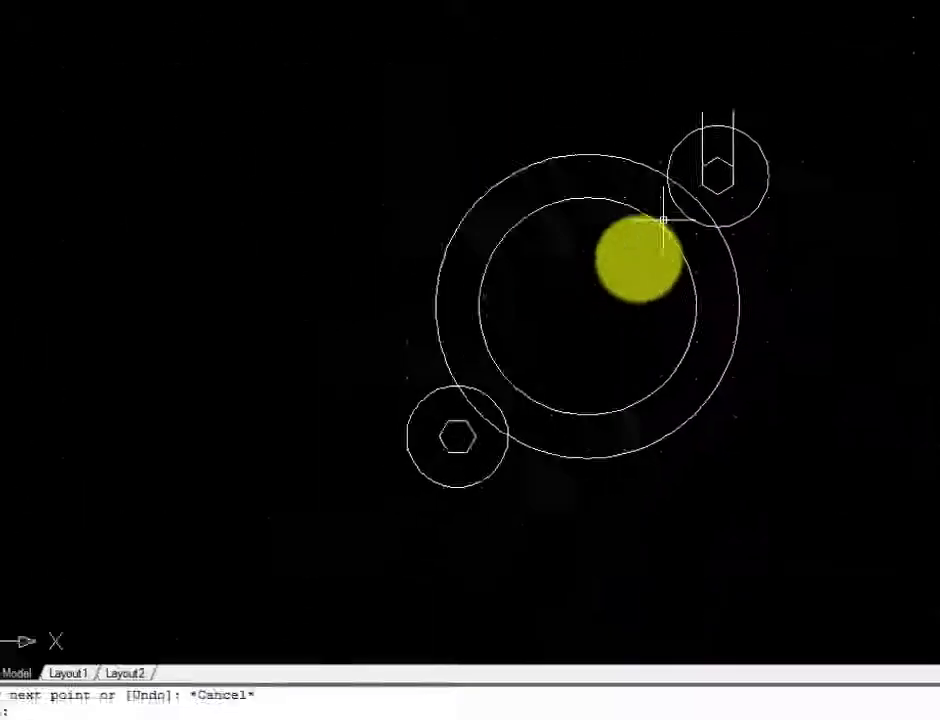
scroll(666, 205, up, 2)
text(fillet)
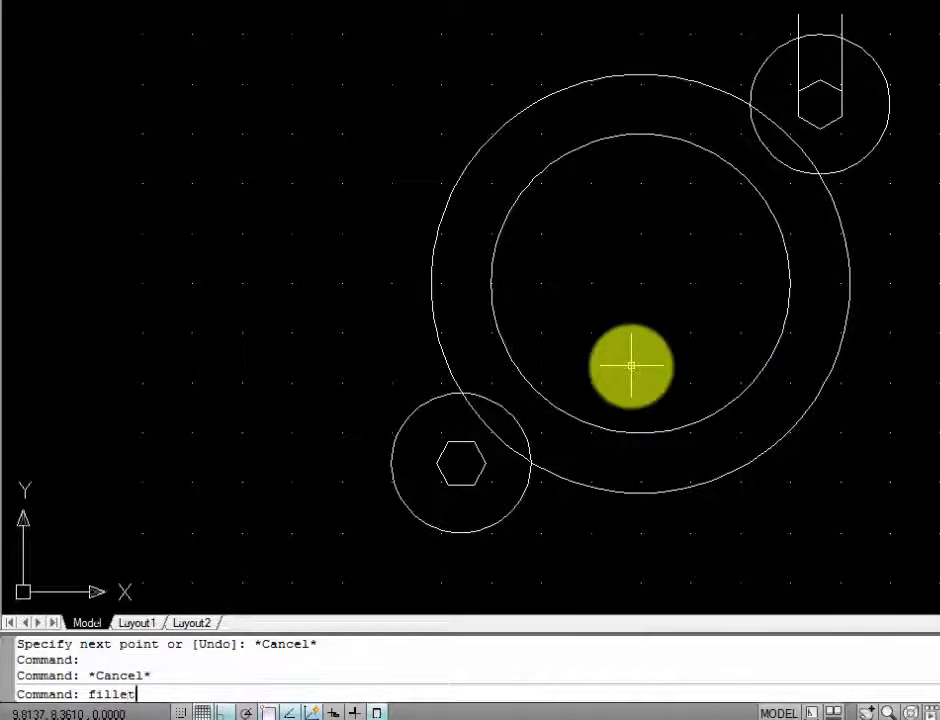
Step: Fillet the lower and upper small circles to the large ring with radius 5
key(Return)
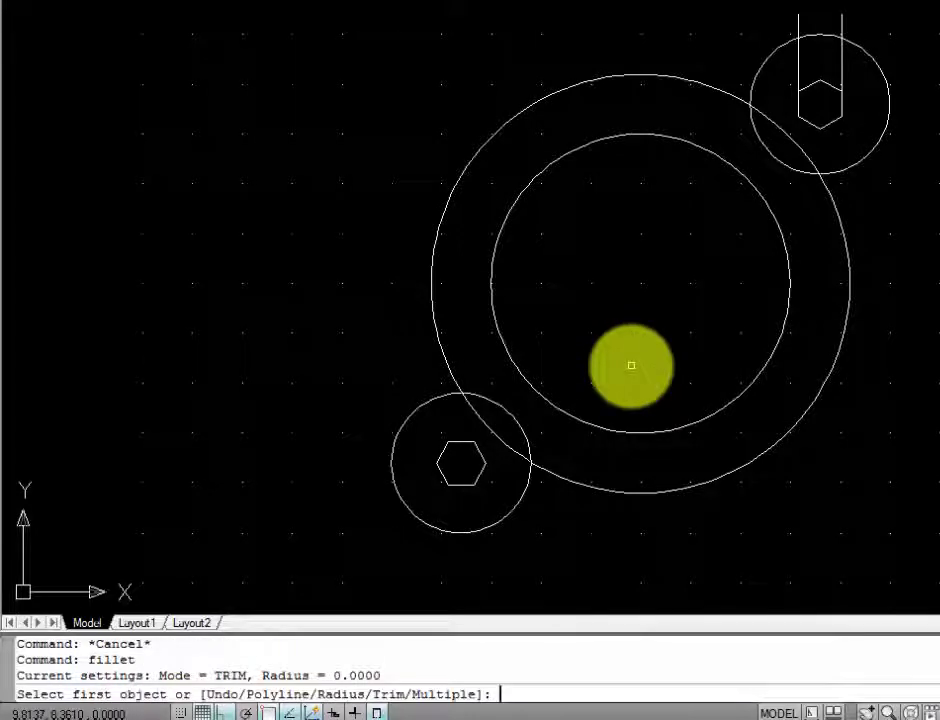
text(r)
key(Return)
text(5)
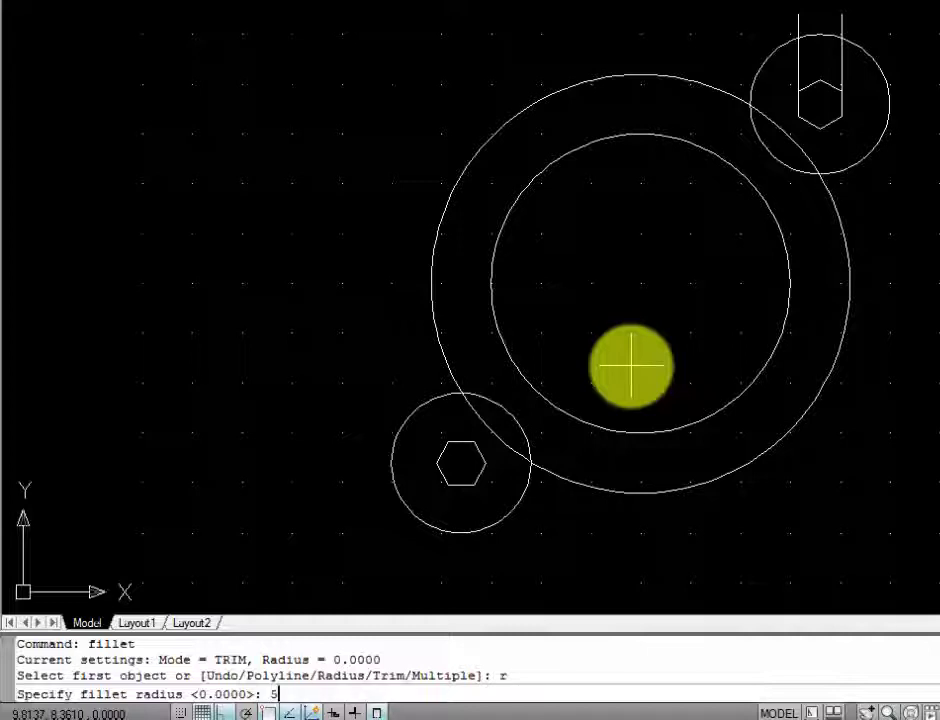
key(Return)
text(m)
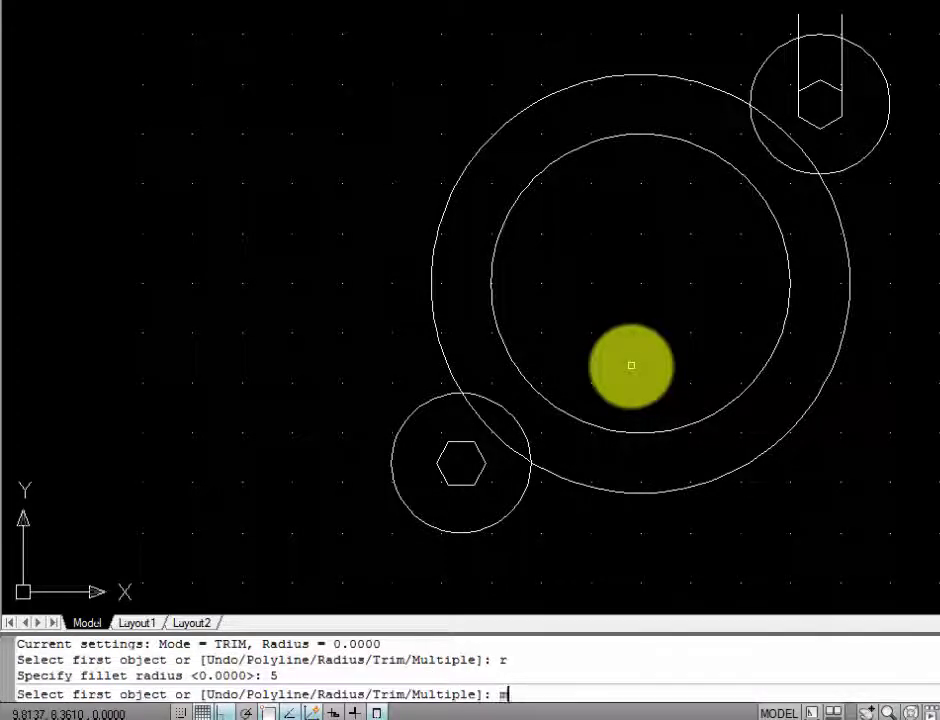
key(Return)
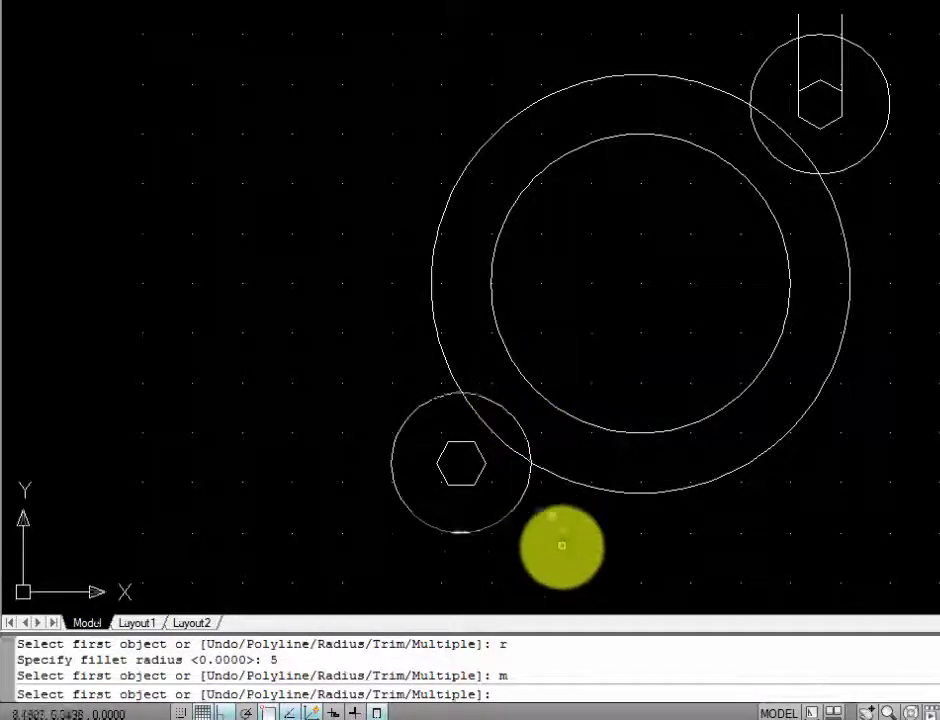
click(513, 508)
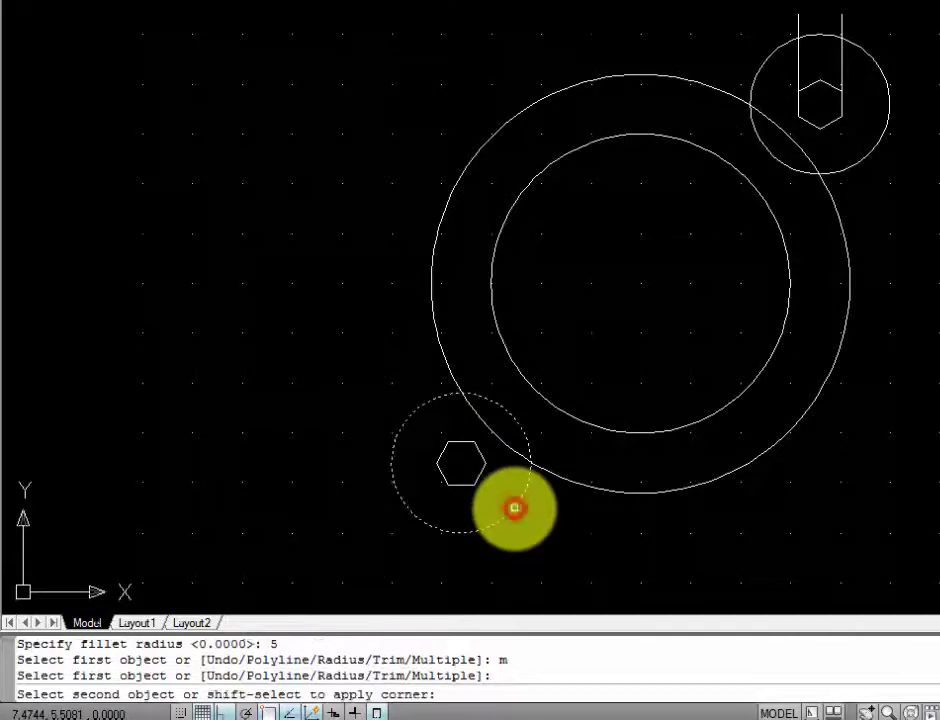
click(580, 487)
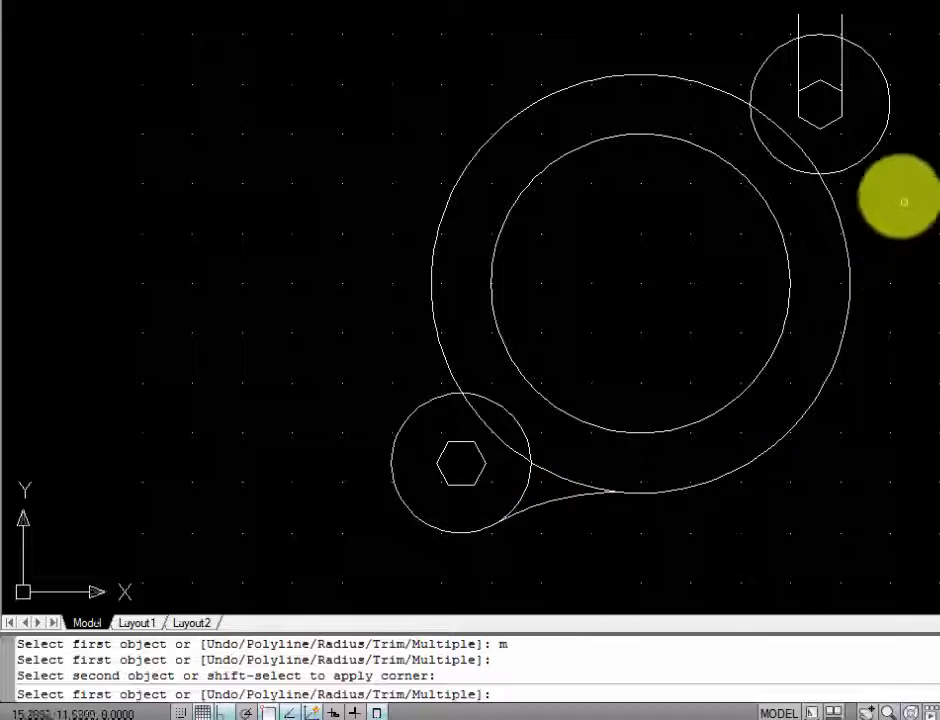
click(872, 152)
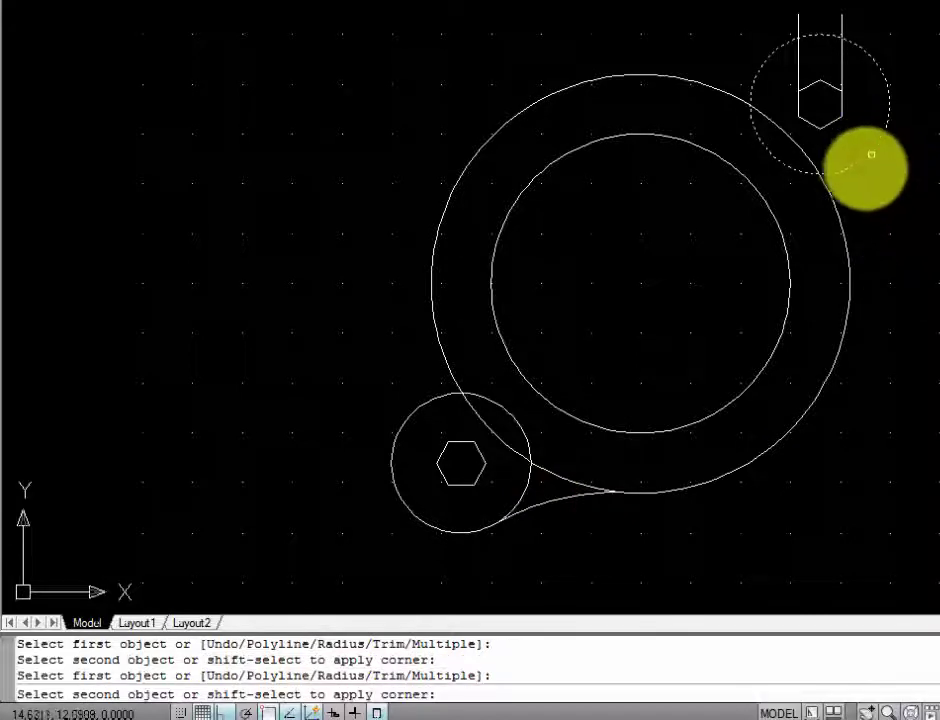
click(840, 218)
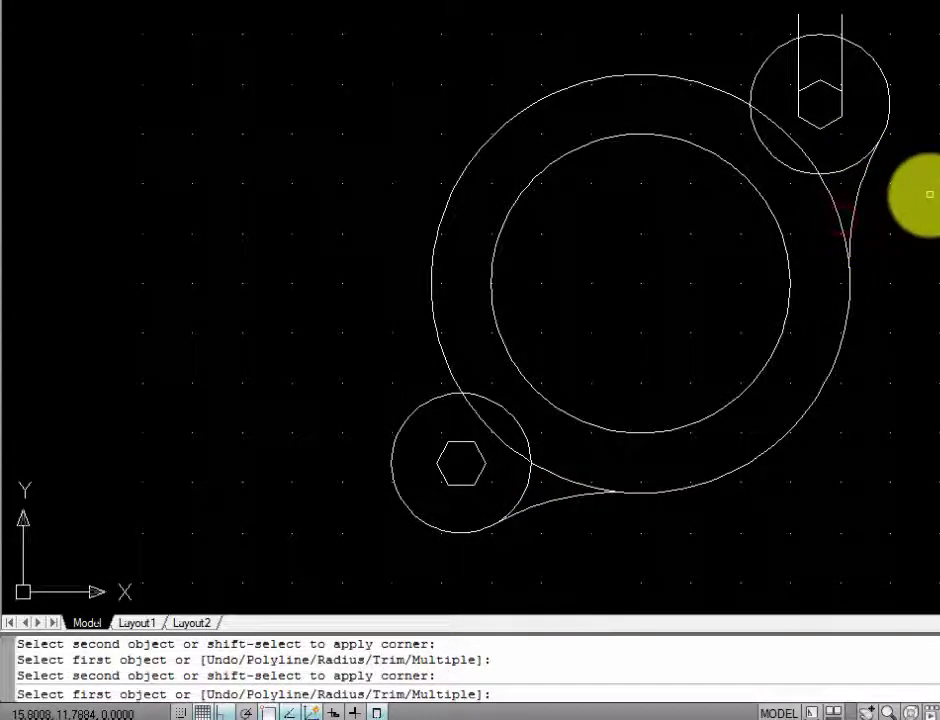
key(Escape)
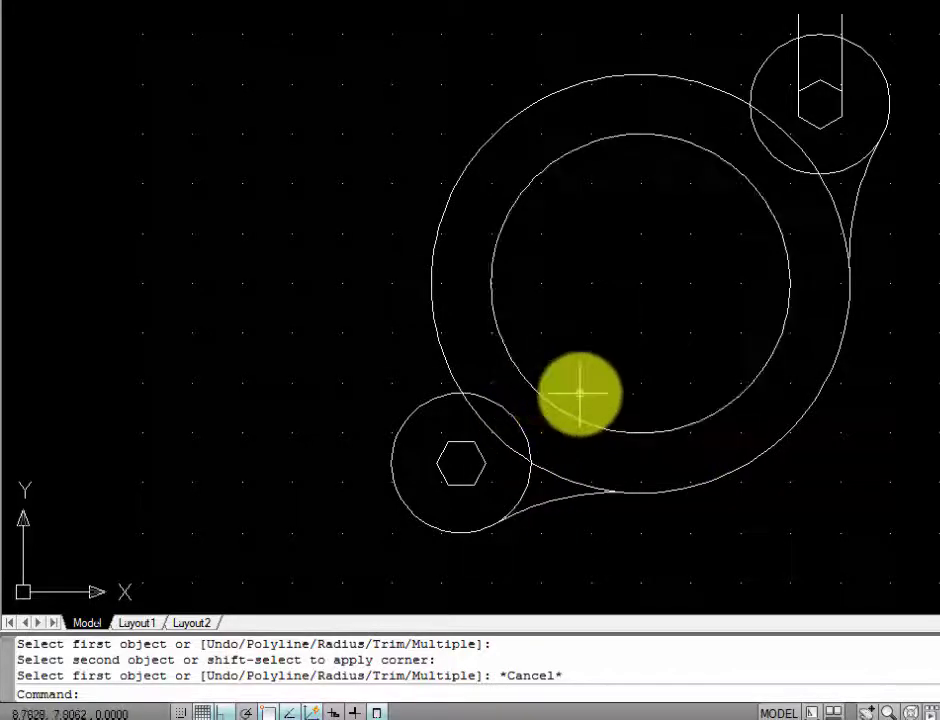
text(mi)
Step: Mirror the lower fillet arc about a horizontal axis through the hexagon vertex, keeping the original
key(Return)
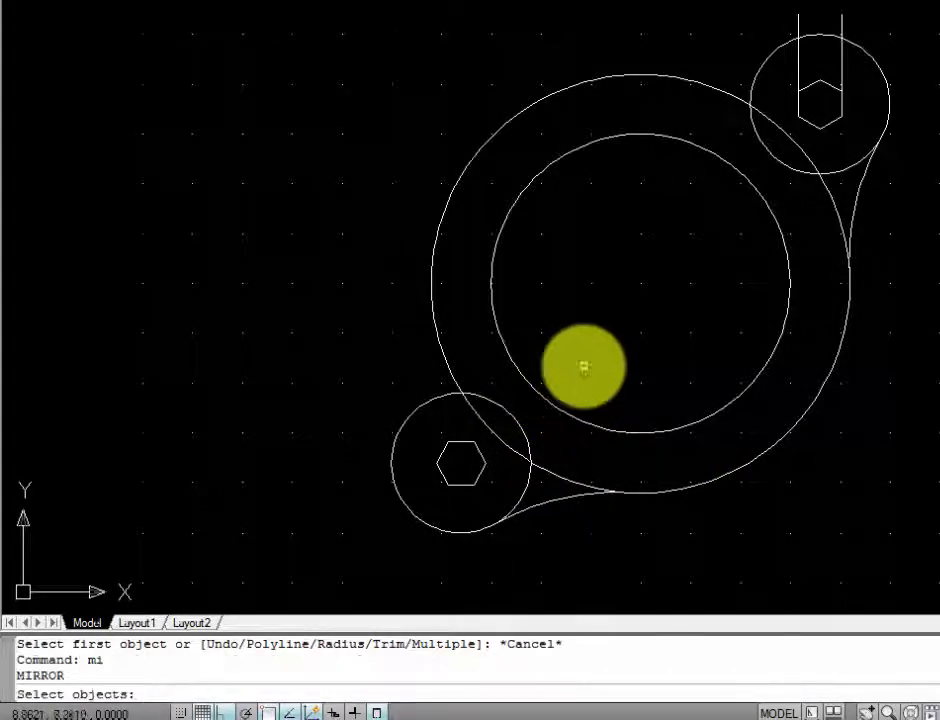
click(549, 505)
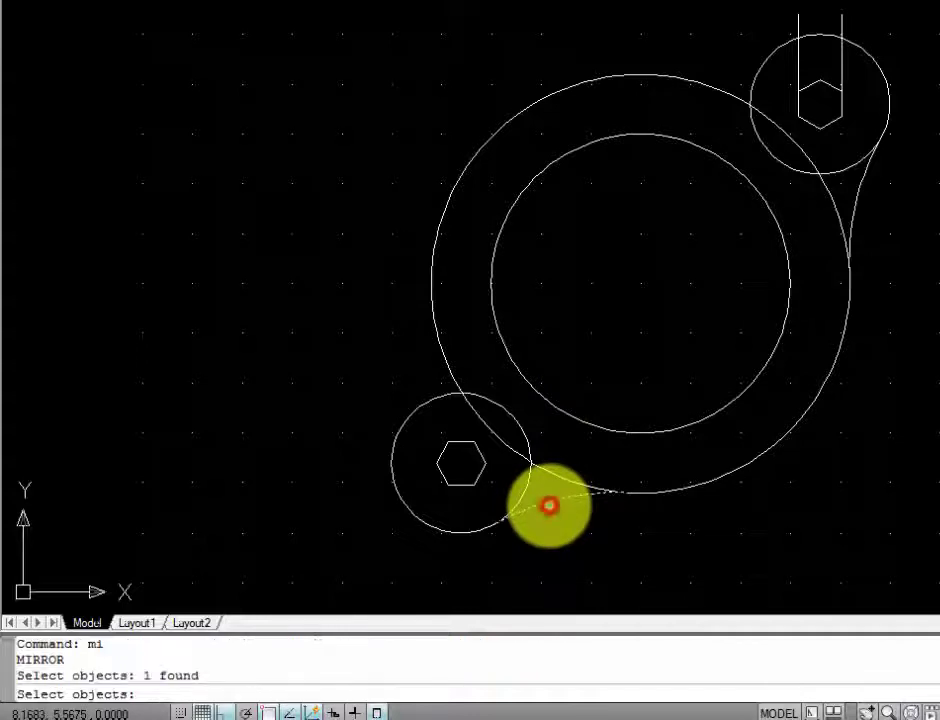
key(Return)
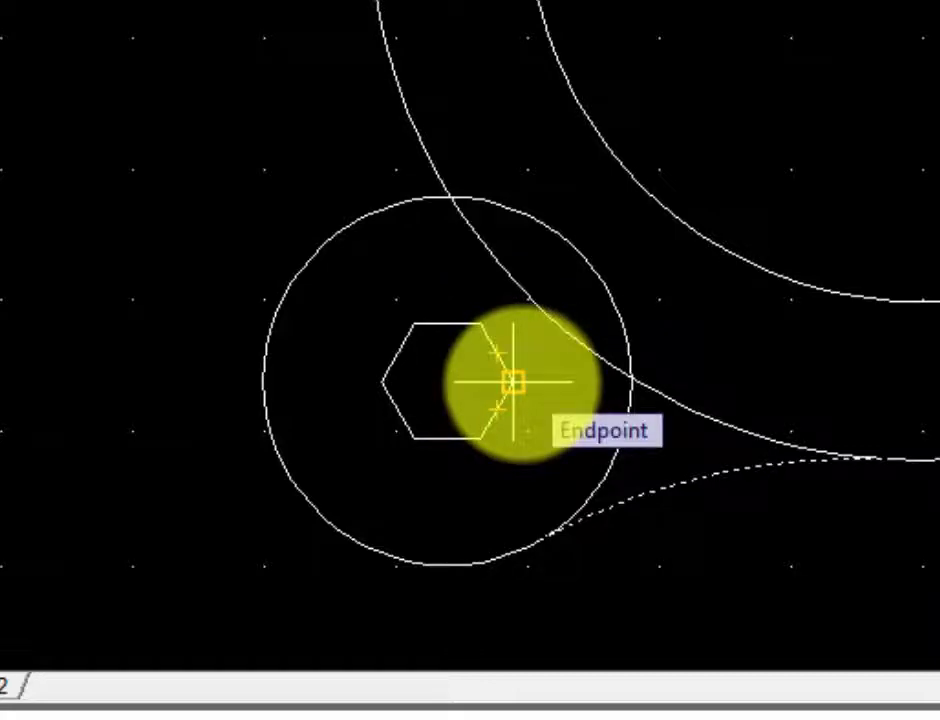
click(513, 381)
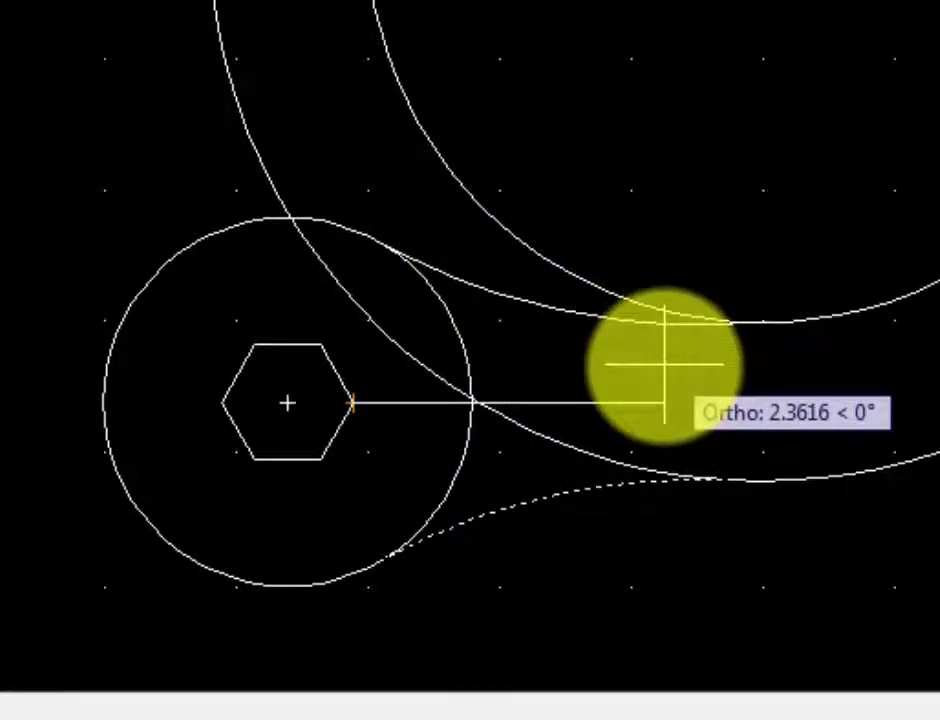
right_click(663, 365)
text(n)
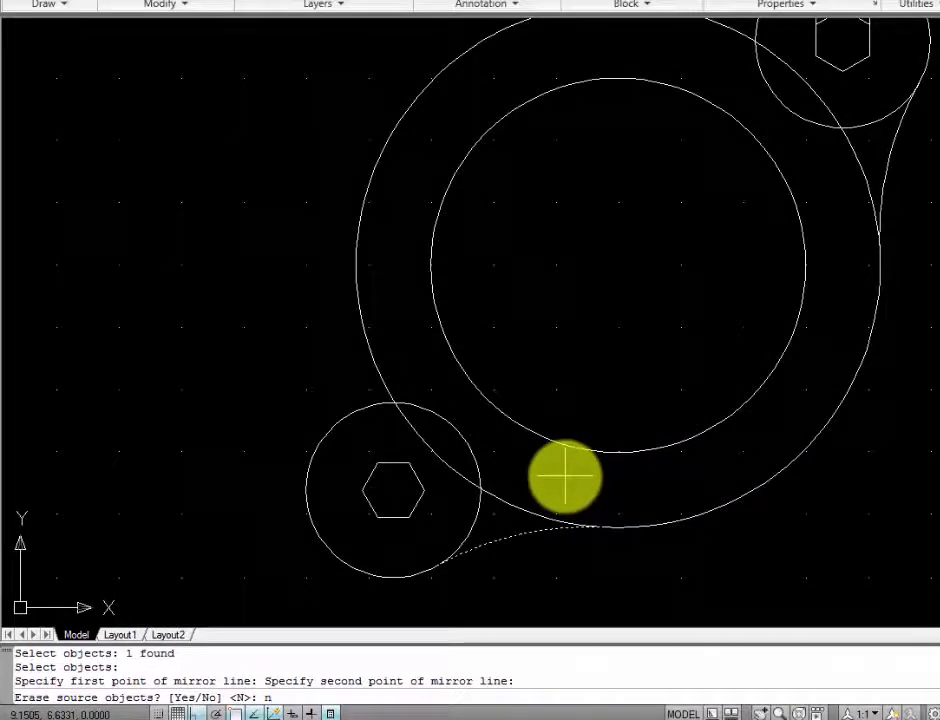
key(Return)
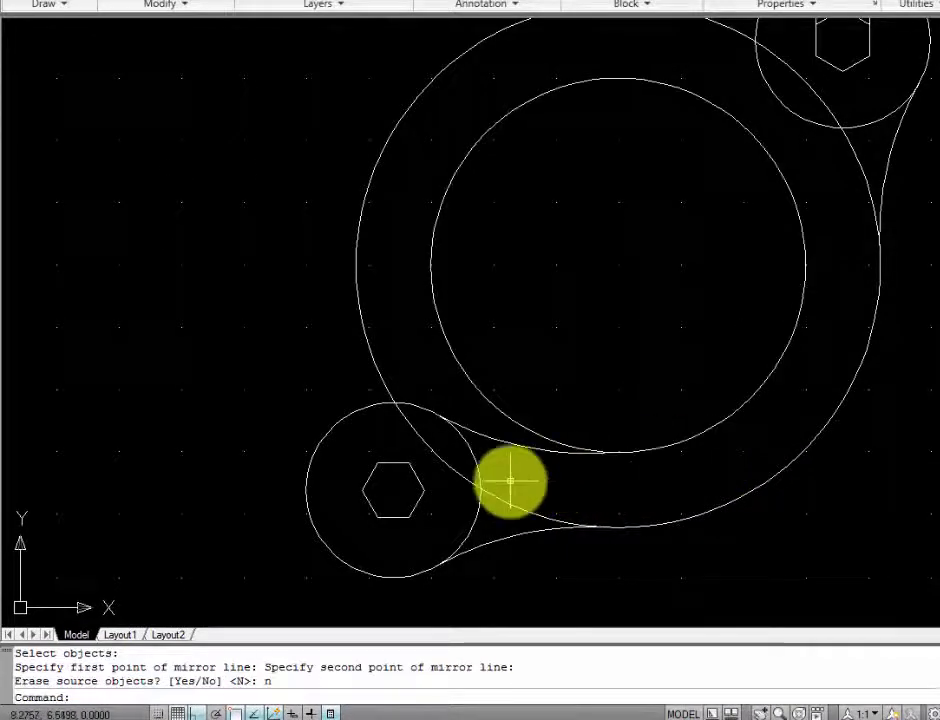
scroll(510, 483, down, 2)
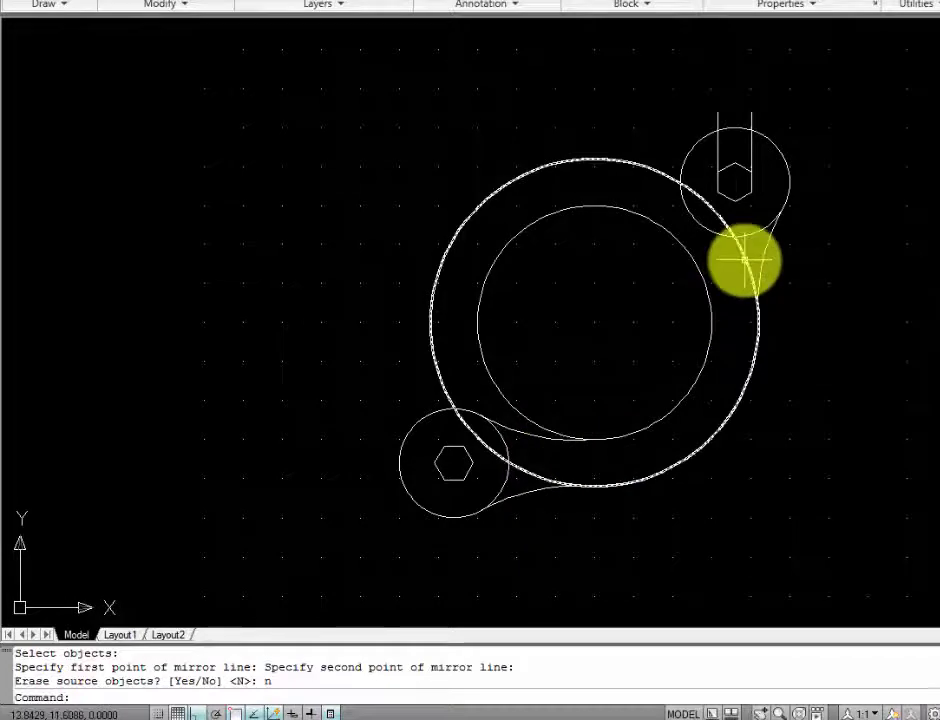
scroll(755, 257, up, 2)
text(mi)
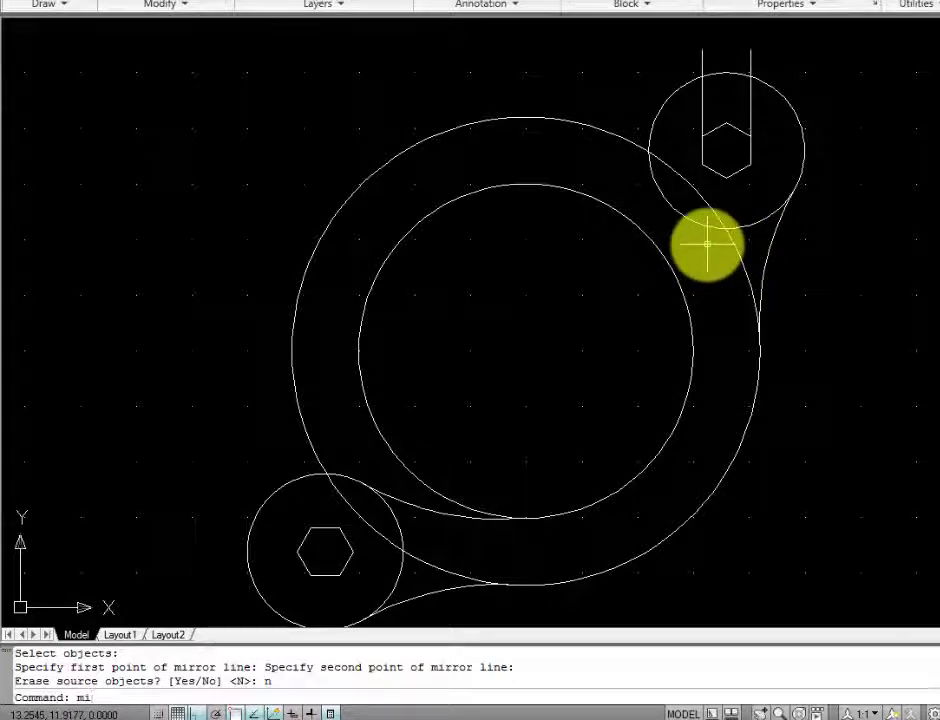
Step: Mirror the tangent line beside the top circle about a vertical axis through its centre, keeping the original
key(Return)
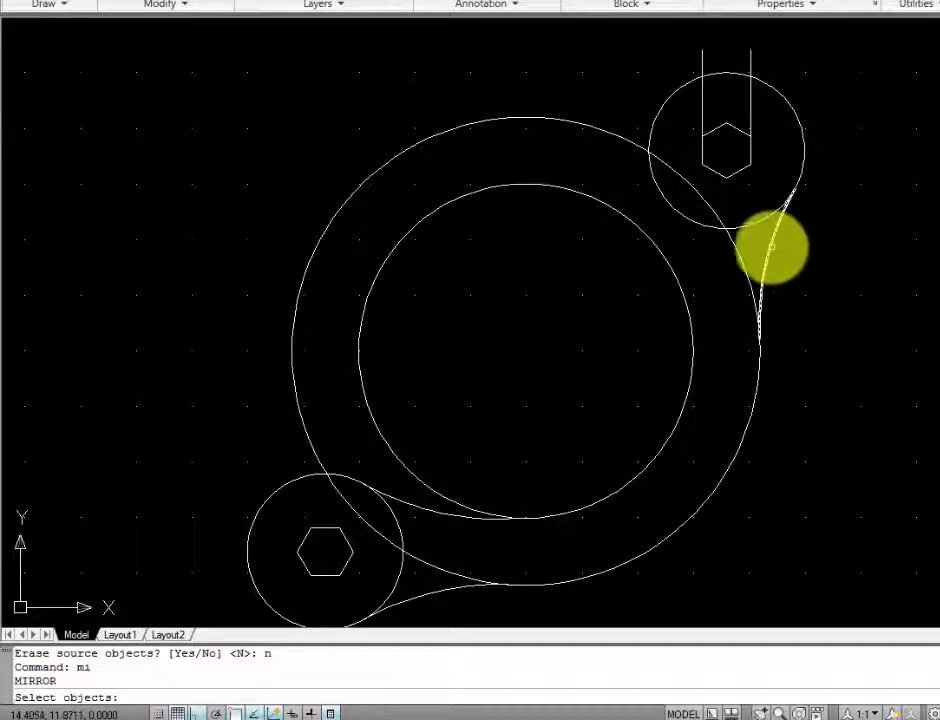
click(771, 246)
right_click(771, 246)
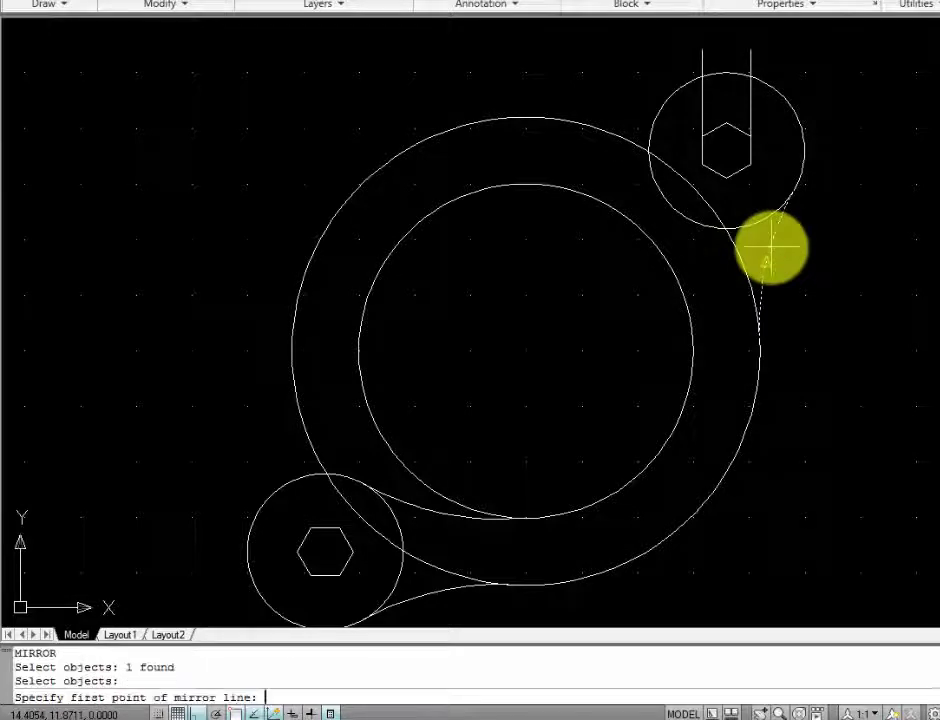
click(726, 178)
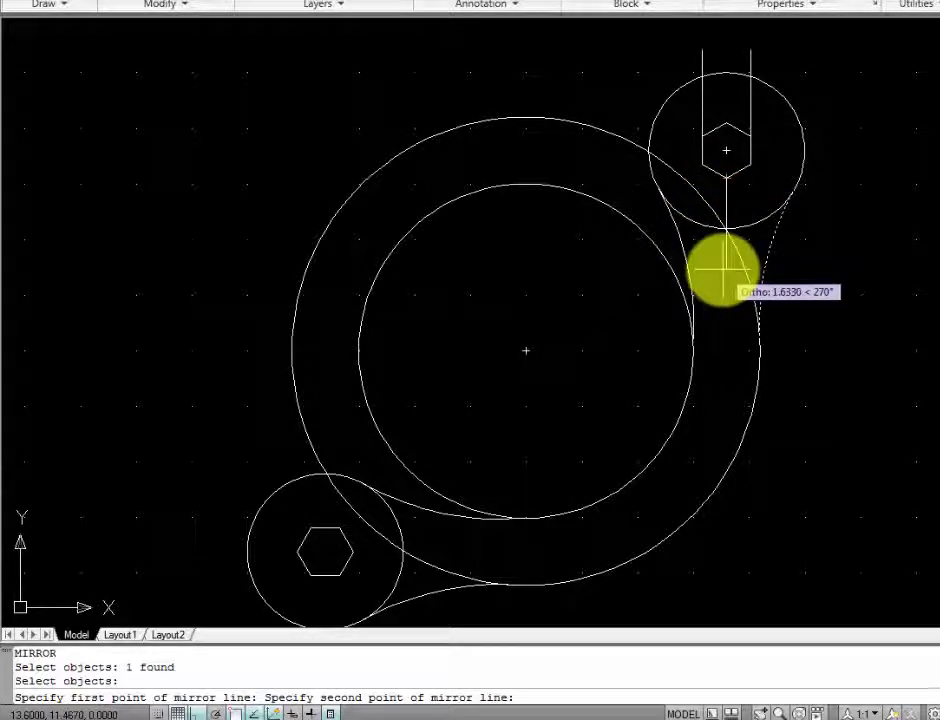
click(724, 269)
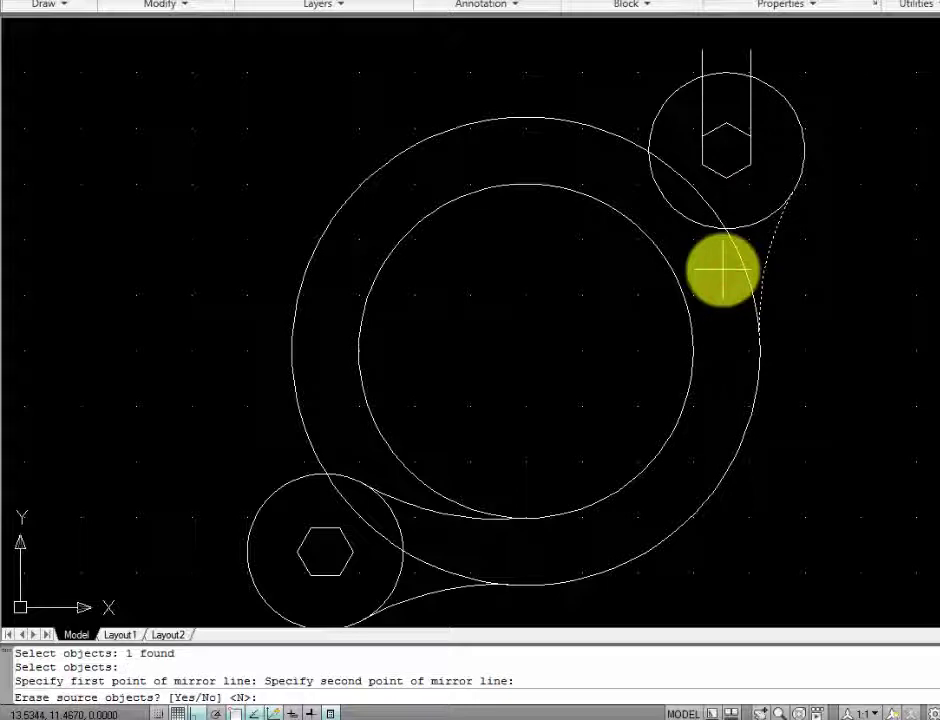
text(n)
key(Return)
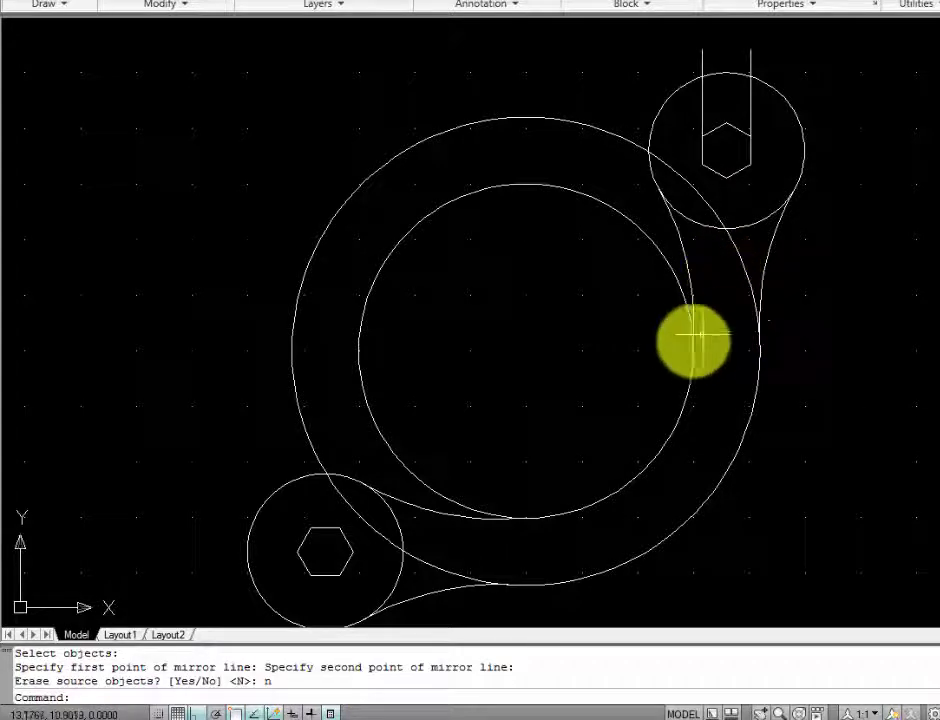
scroll(690, 345, down, 2)
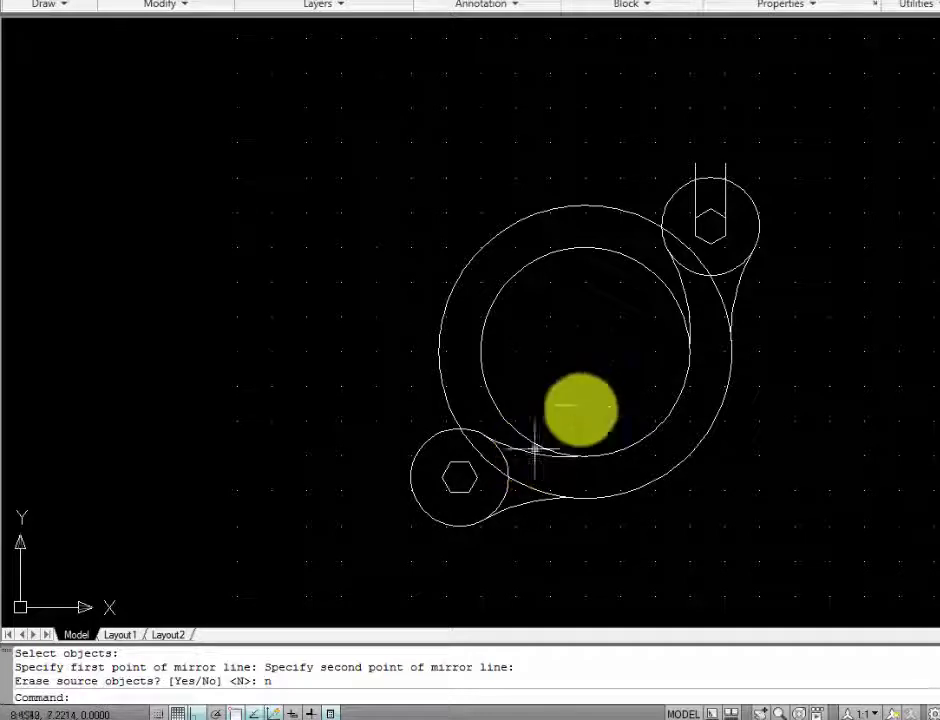
scroll(585, 403, up, 2)
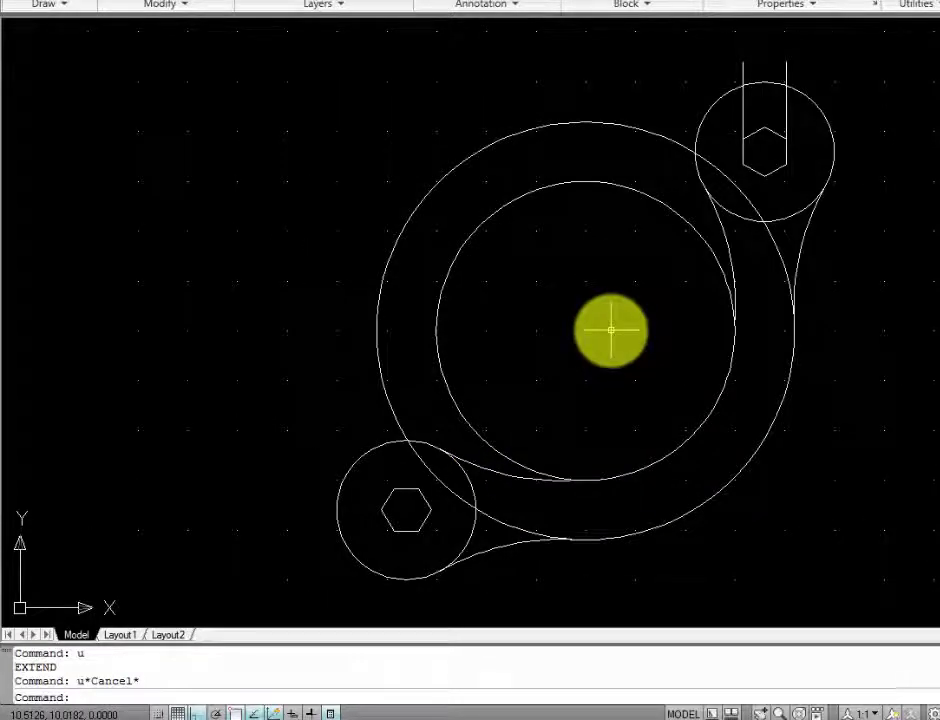
text(ex)
key(Return)
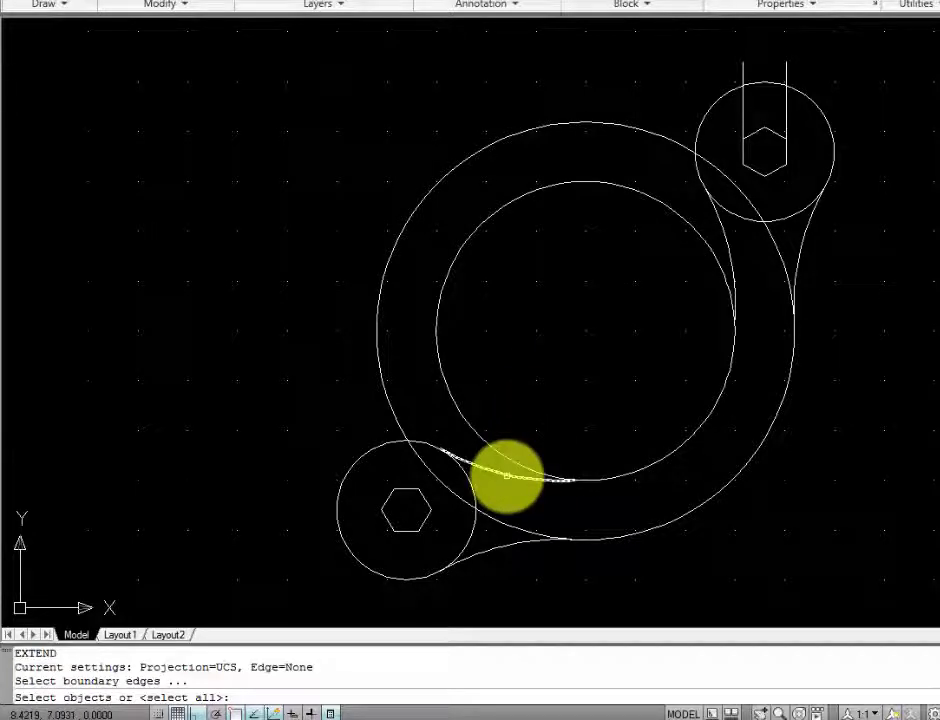
click(507, 476)
click(438, 362)
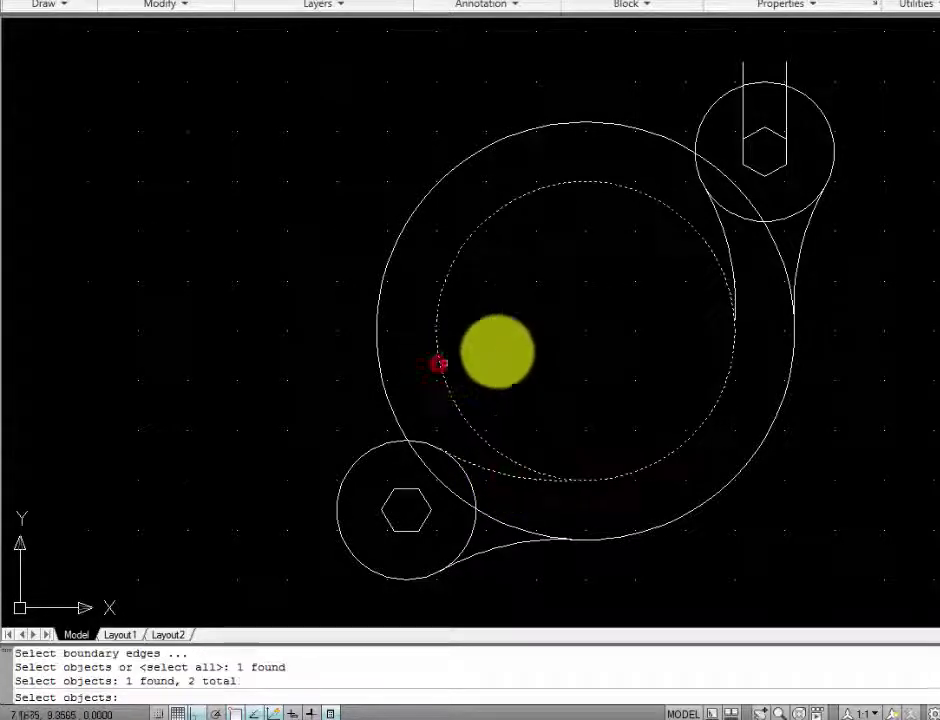
click(722, 236)
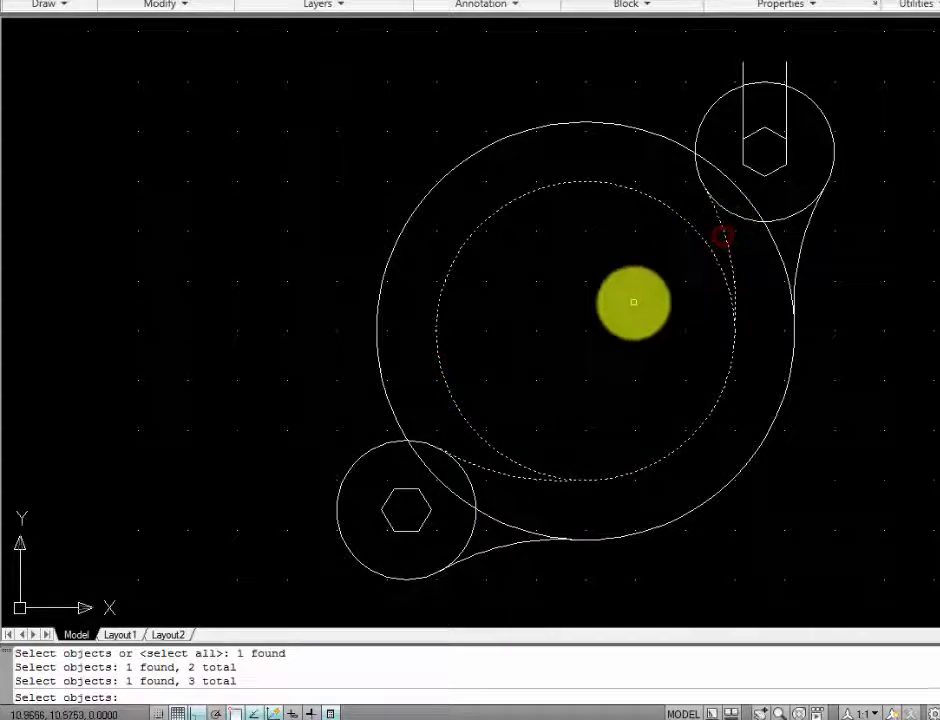
key(Return)
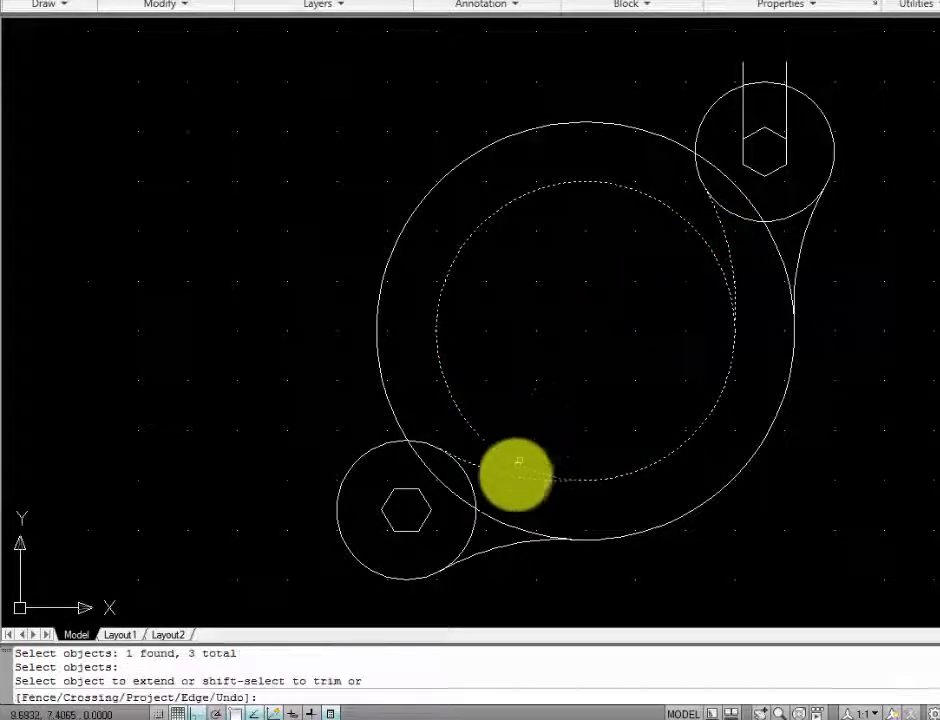
click(515, 479)
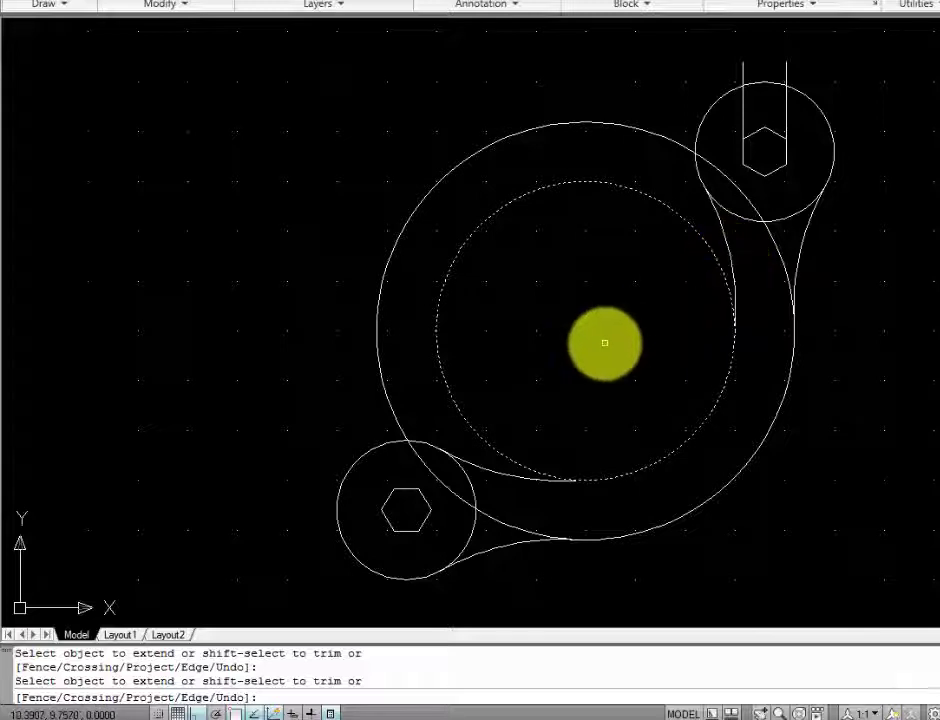
key(Escape)
text(tr)
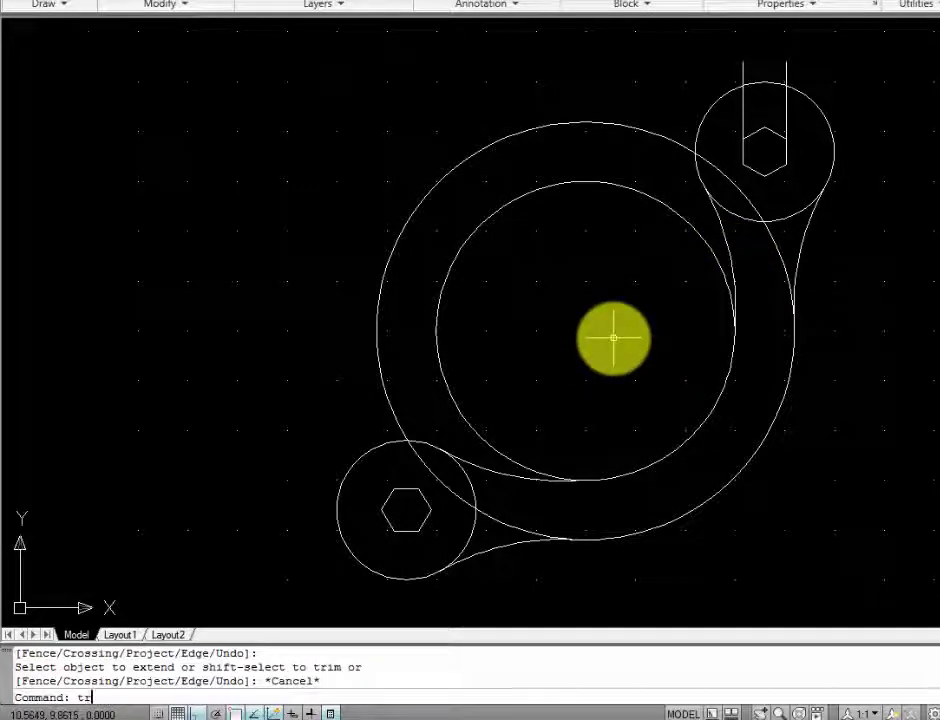
Step: Trim the unused inner and outer circle portions and the arcs inside both small circles
key(Return)
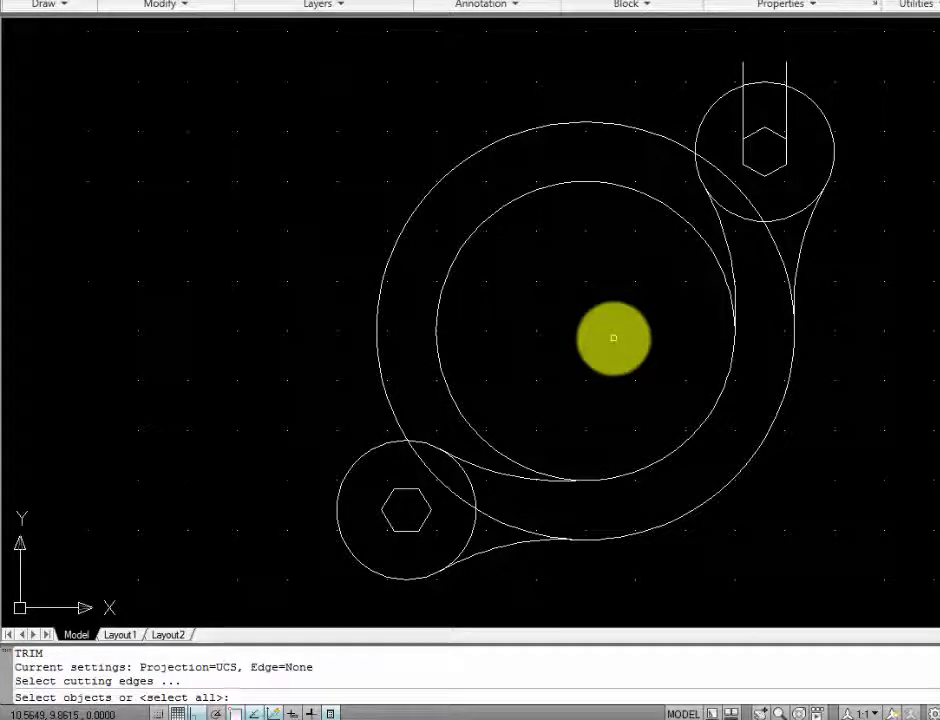
key(Return)
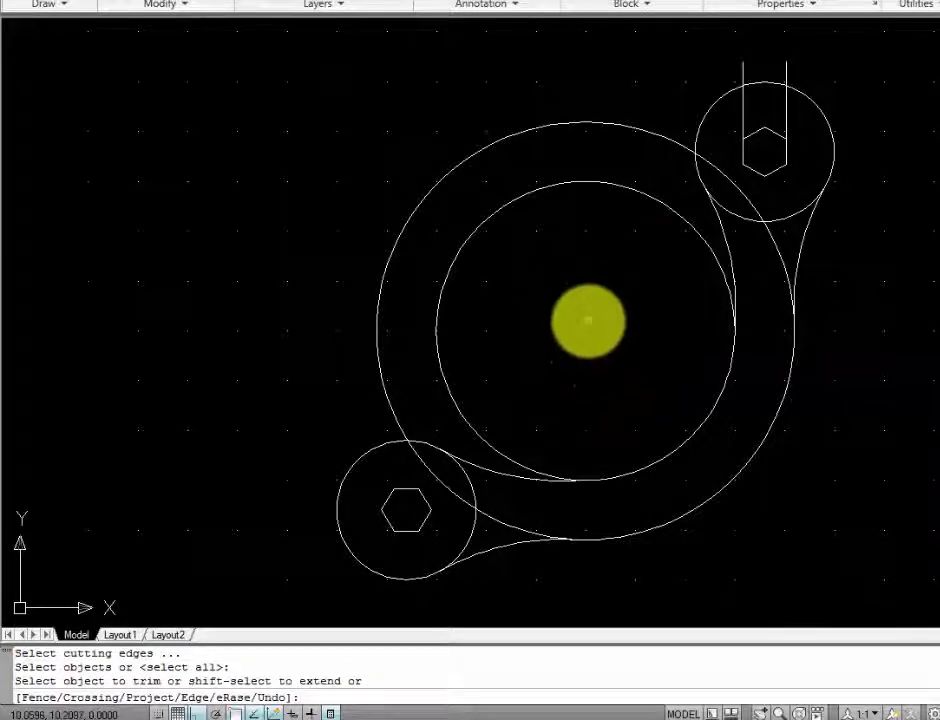
click(627, 191)
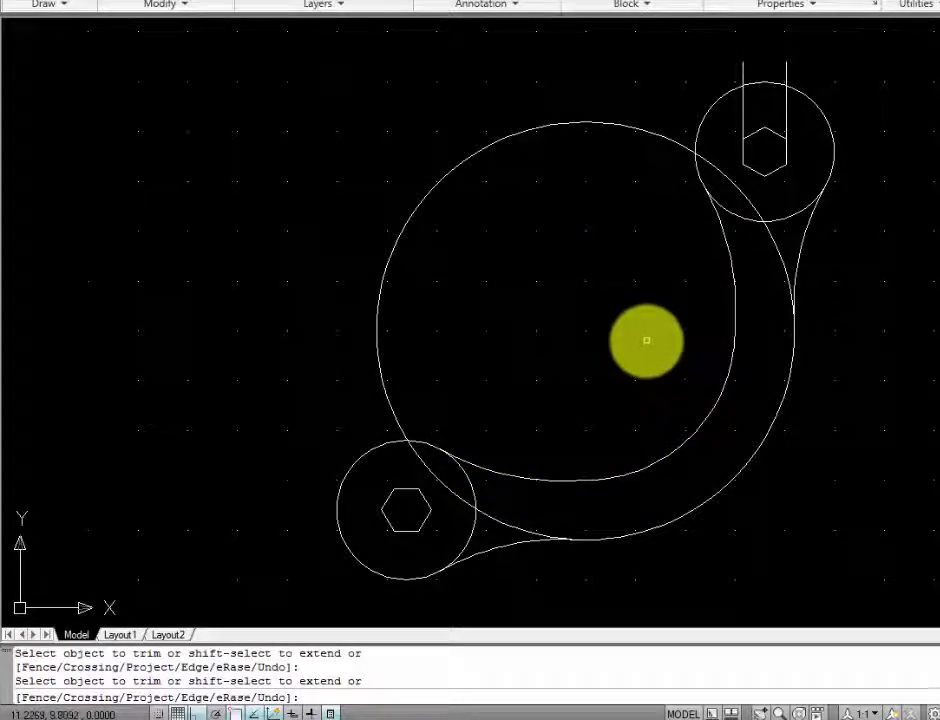
click(484, 149)
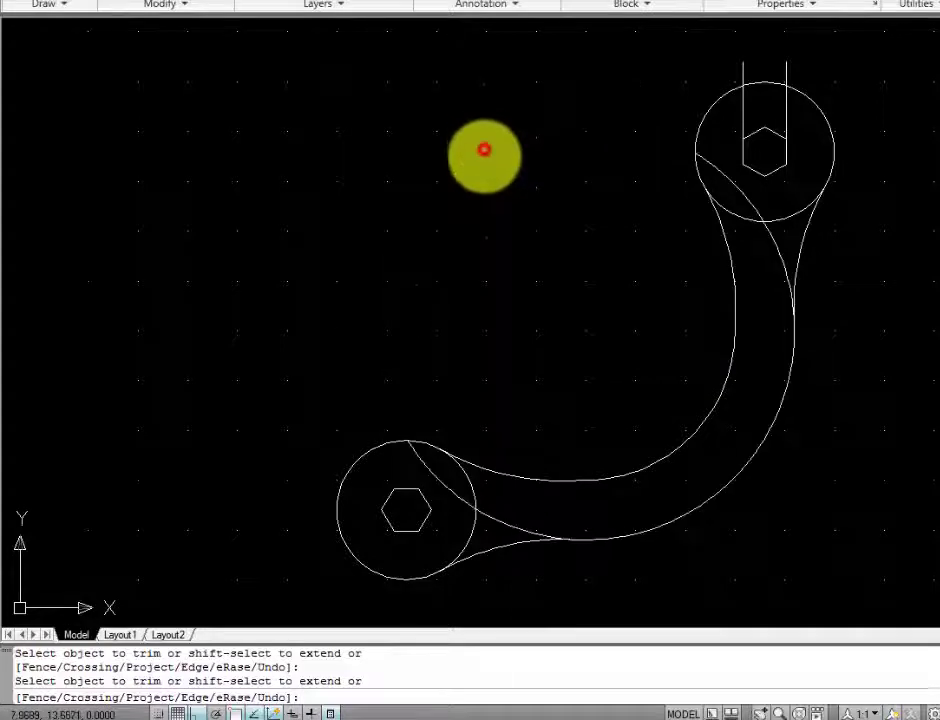
click(427, 469)
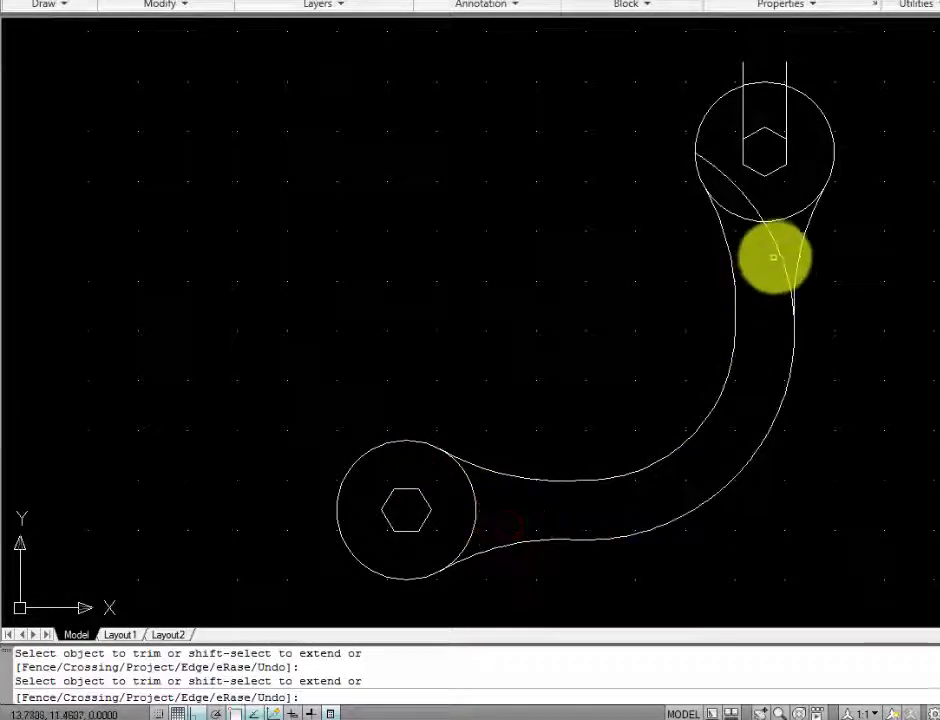
click(775, 254)
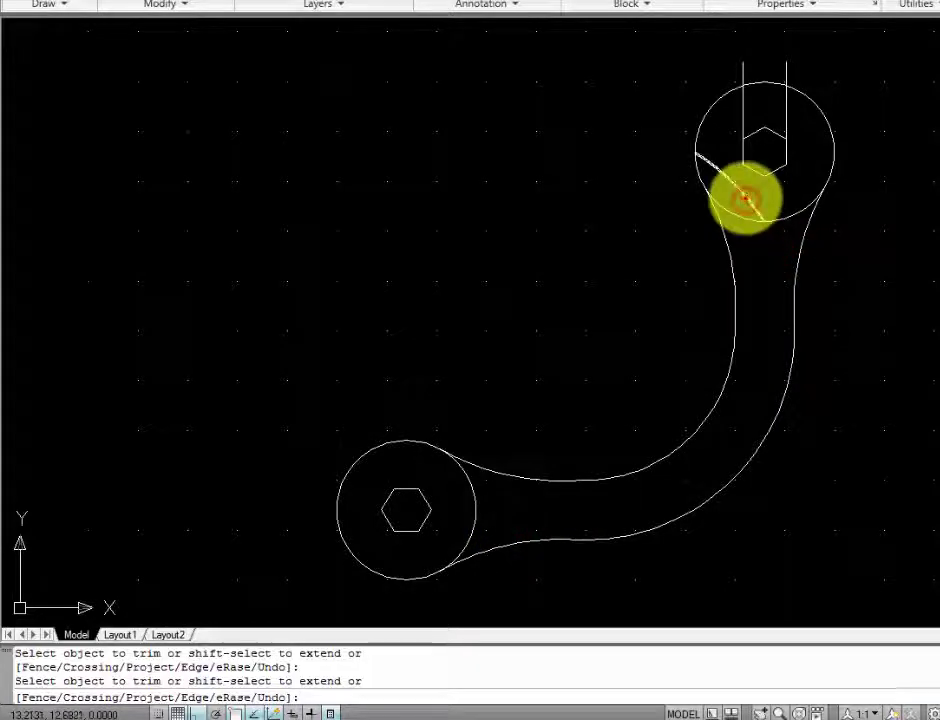
click(745, 200)
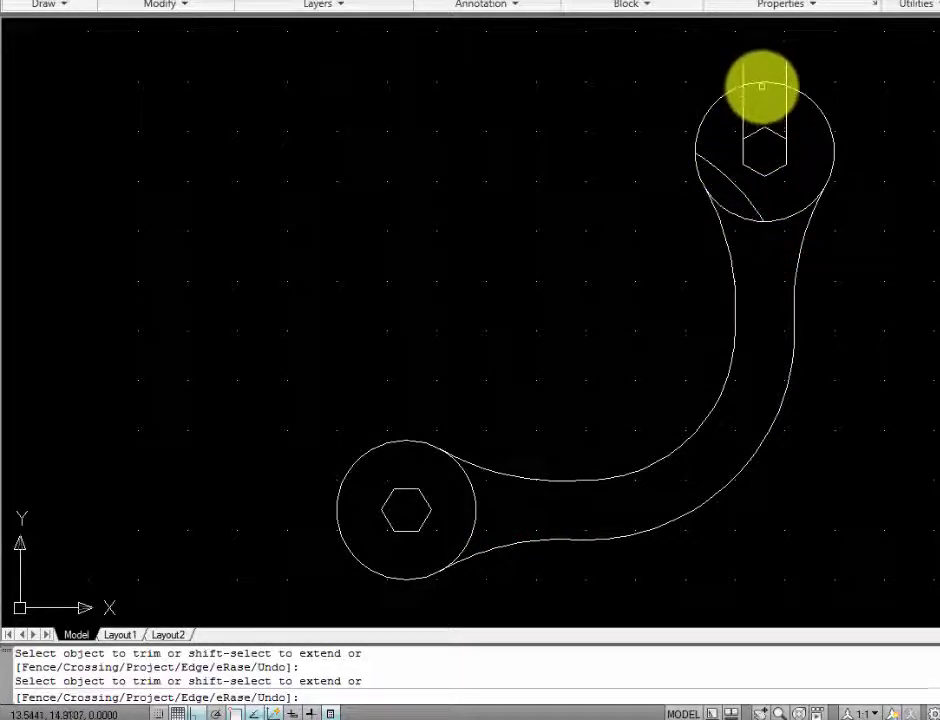
Step: Trim the jaw lines and hexagon top above the upper circle to open the jaw, then select the leftover arc
double_click(762, 87)
click(760, 84)
click(746, 66)
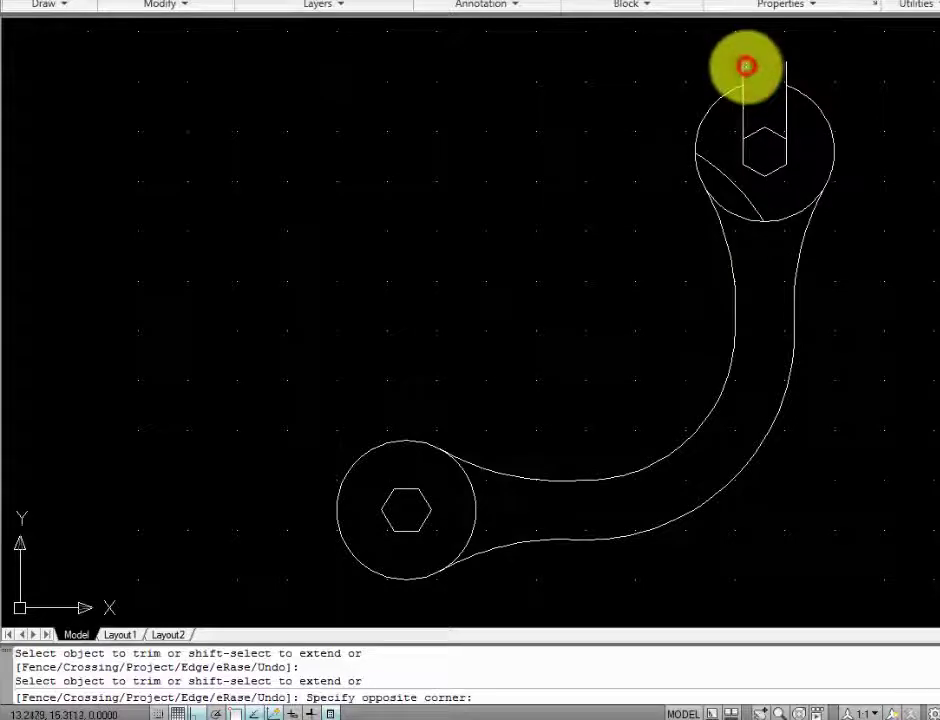
click(745, 67)
click(785, 67)
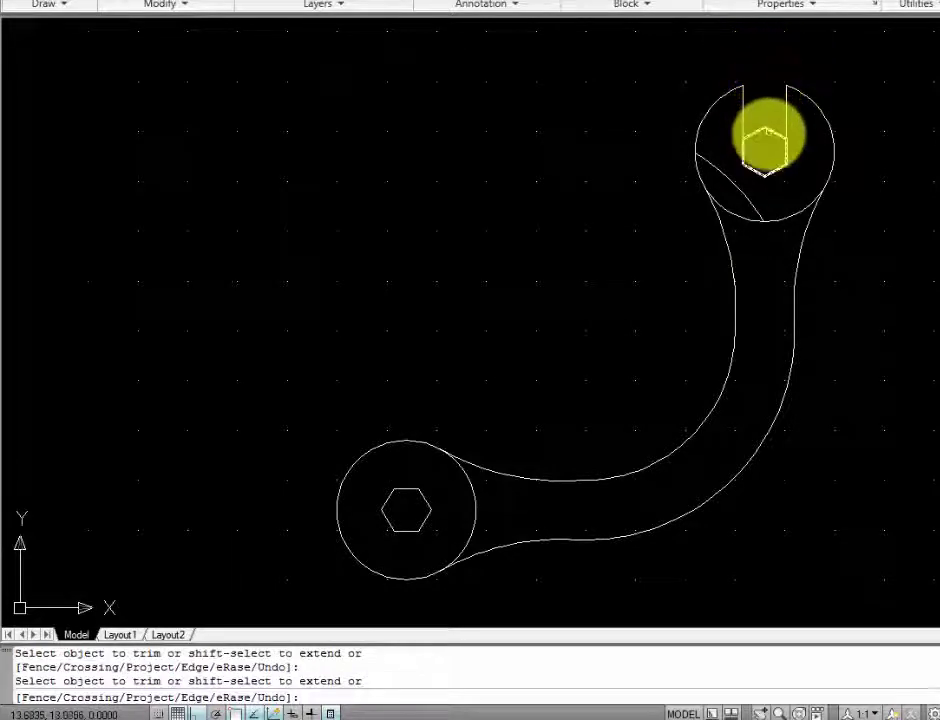
click(766, 138)
click(768, 132)
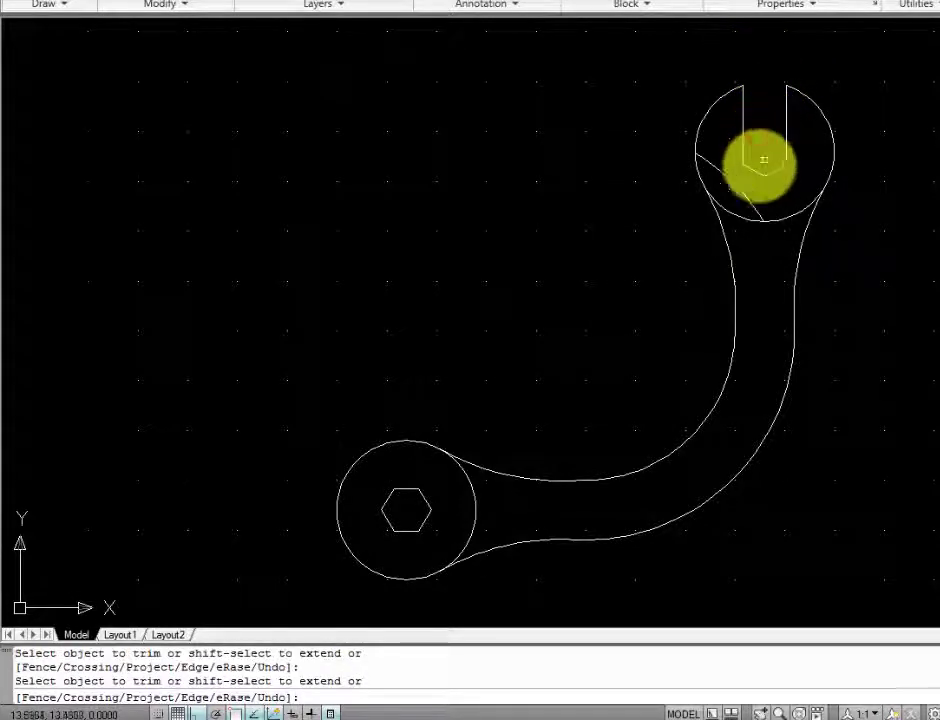
key(Escape)
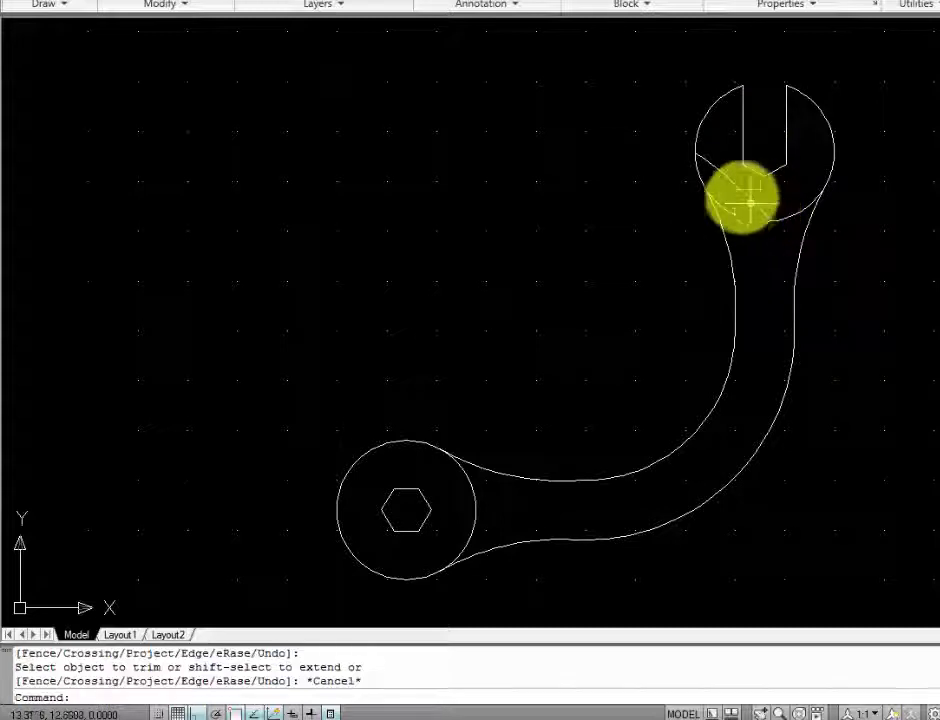
click(733, 184)
Step: Delete the leftover arc in the top head and select the lower head's hexagon to inspect it
key(Delete)
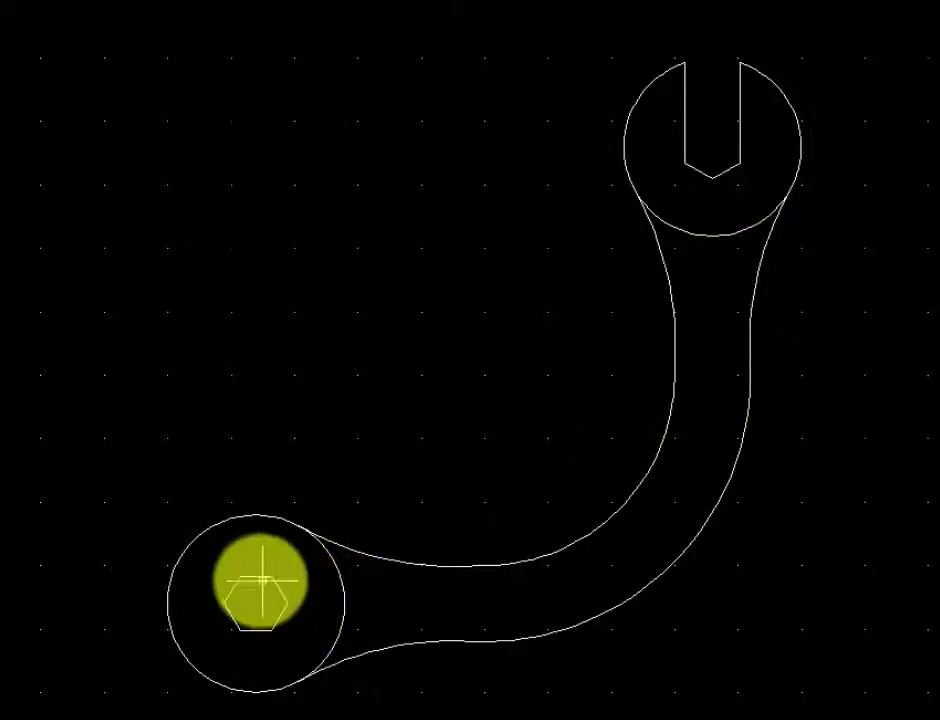
click(255, 587)
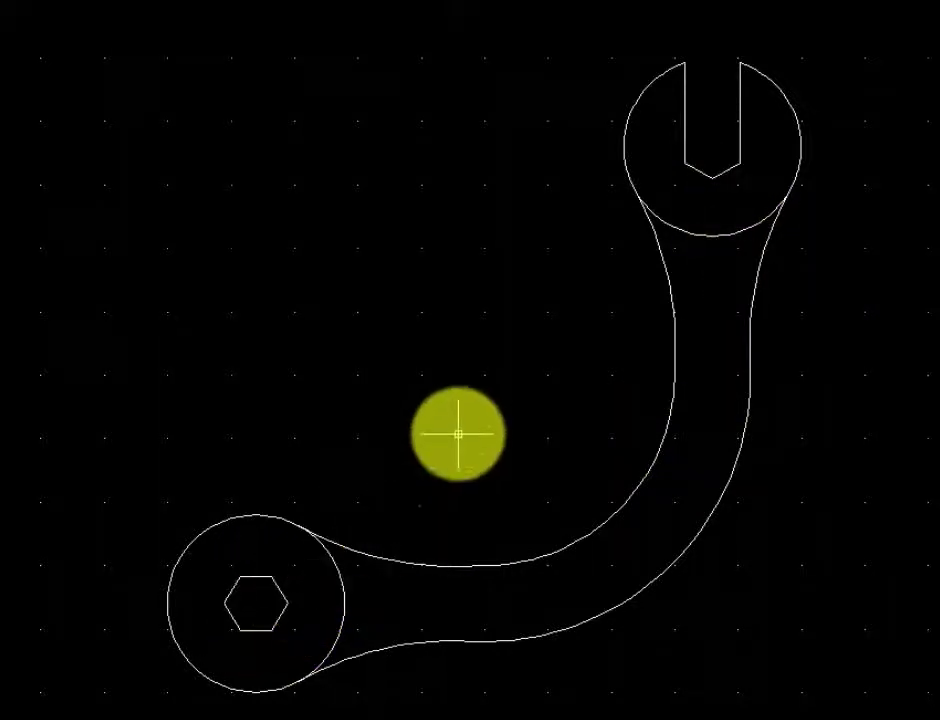